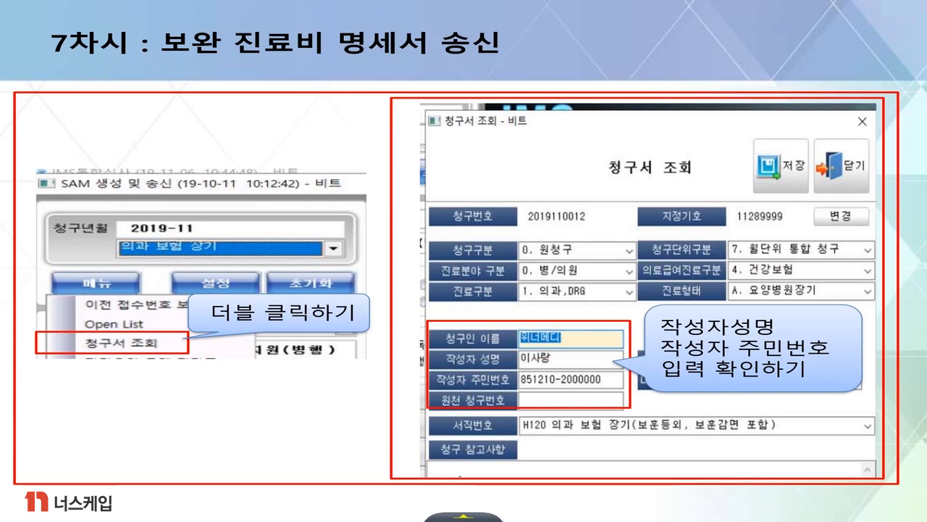
key("Right")
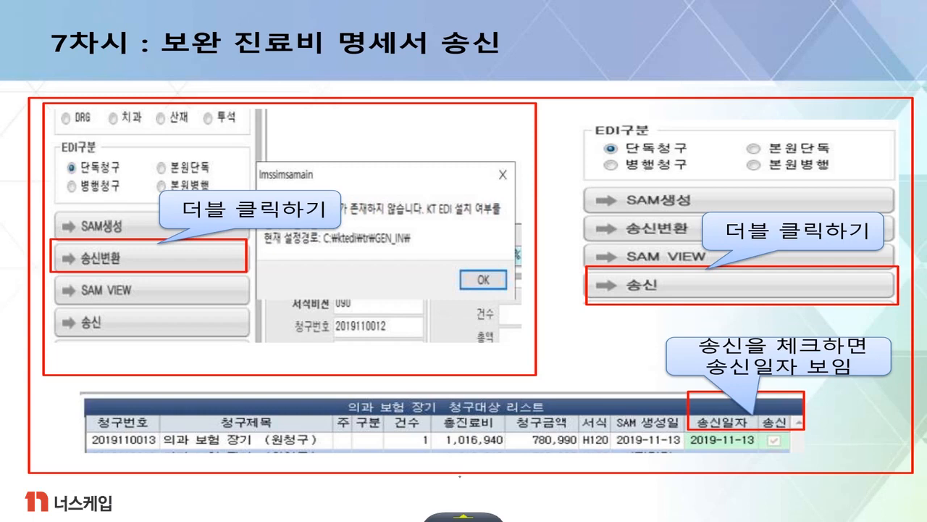
key("Right")
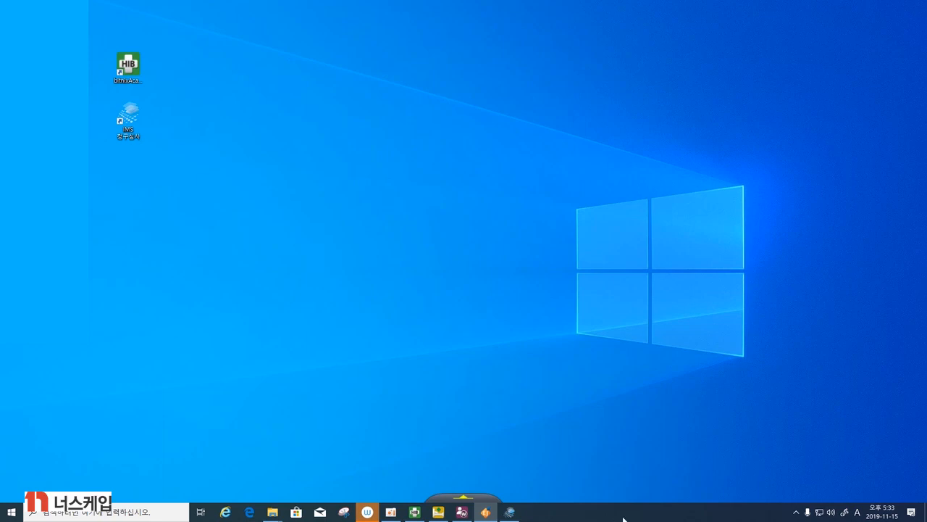
- Close the running IMS claim review program and start it again from the desktop
left_click(511, 513)
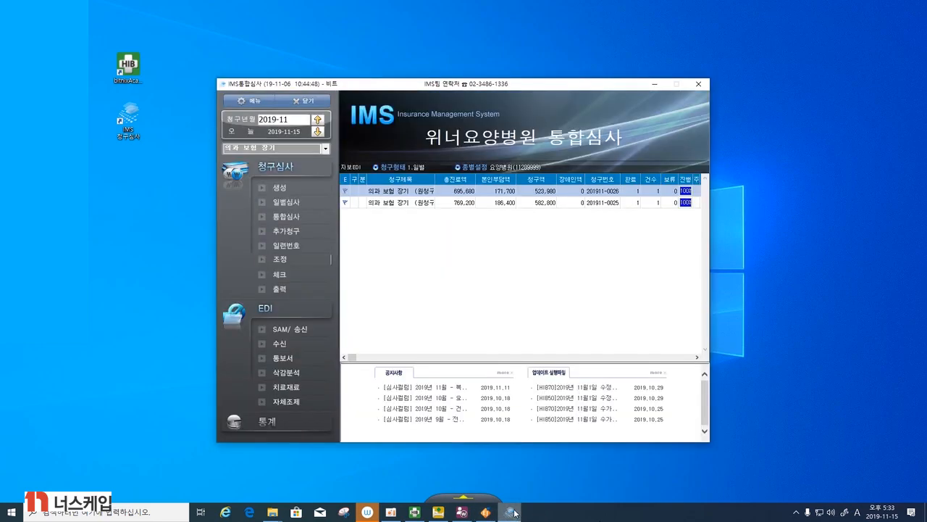
left_click(698, 84)
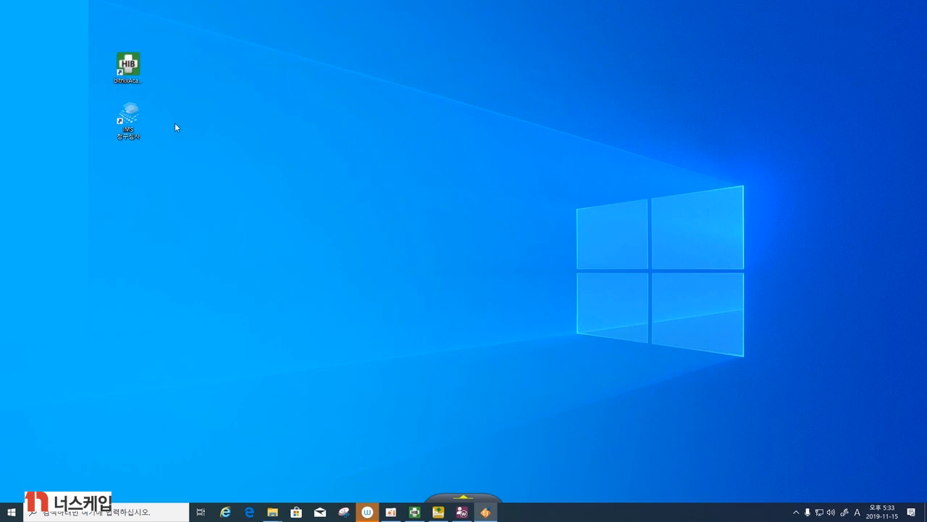
double_click(124, 118)
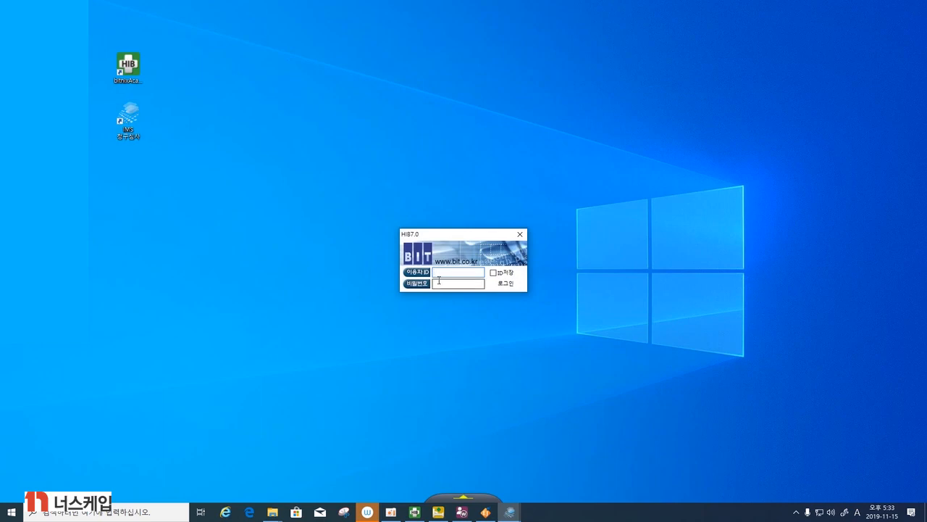
- Log in with user ID BIT and the account password, re-entering the password when asked again
type("BIT")
left_click(445, 284)
type("**")
key("Return")
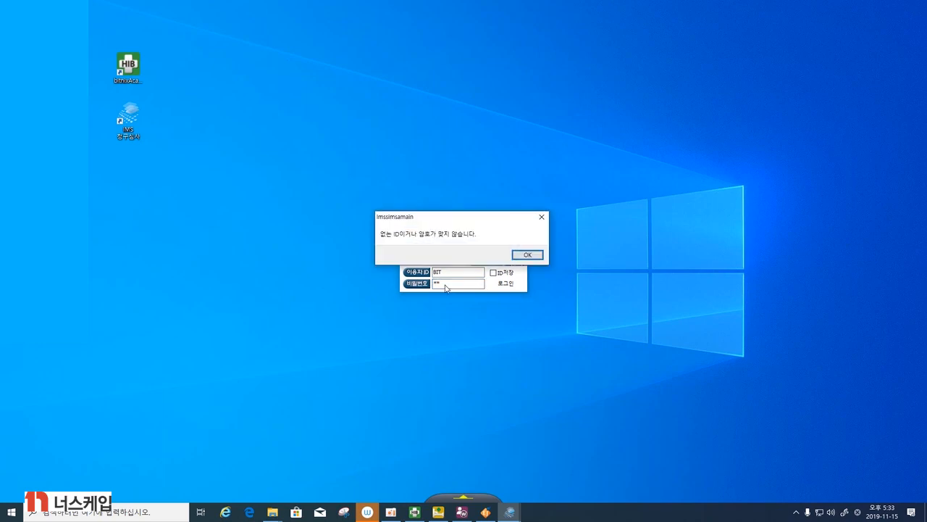
key("Return")
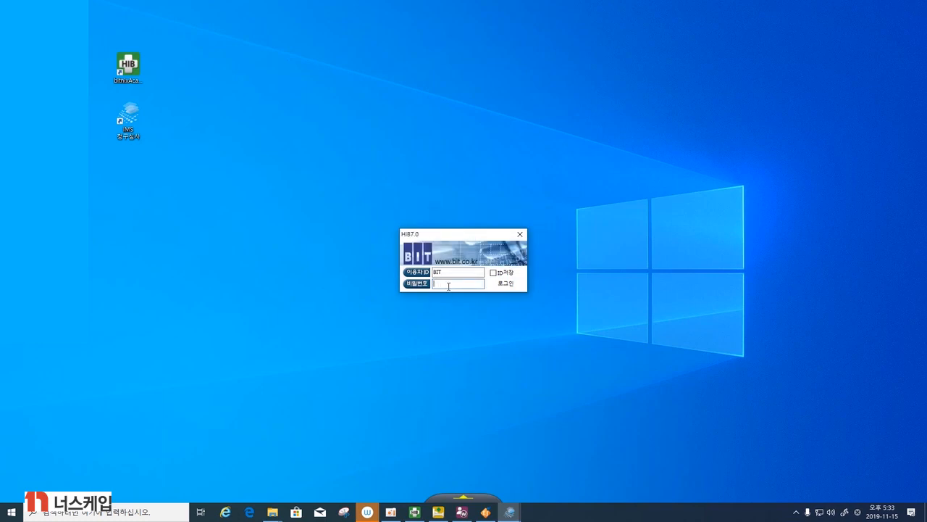
type("*")
key("Return")
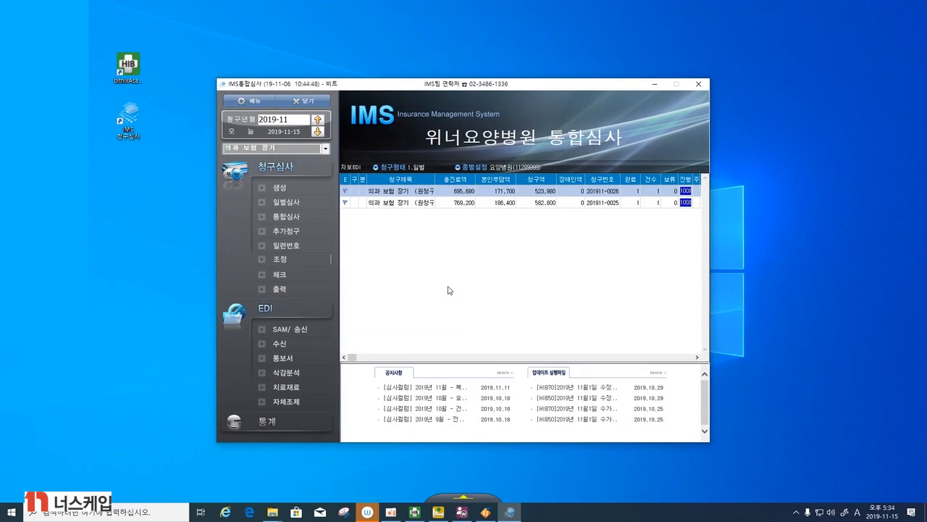
- Open EDI reception (수신) and try to choose Hira - EDI as the EDI type
left_click(291, 345)
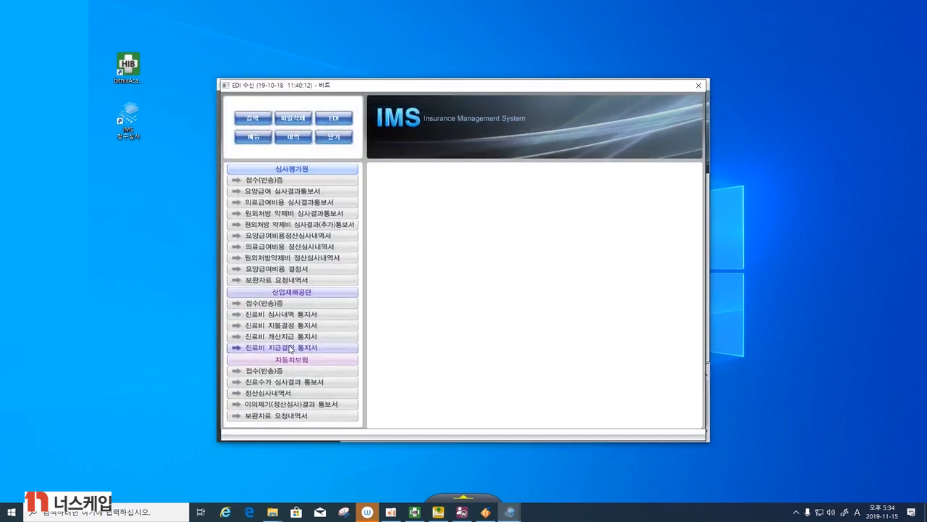
left_click(336, 122)
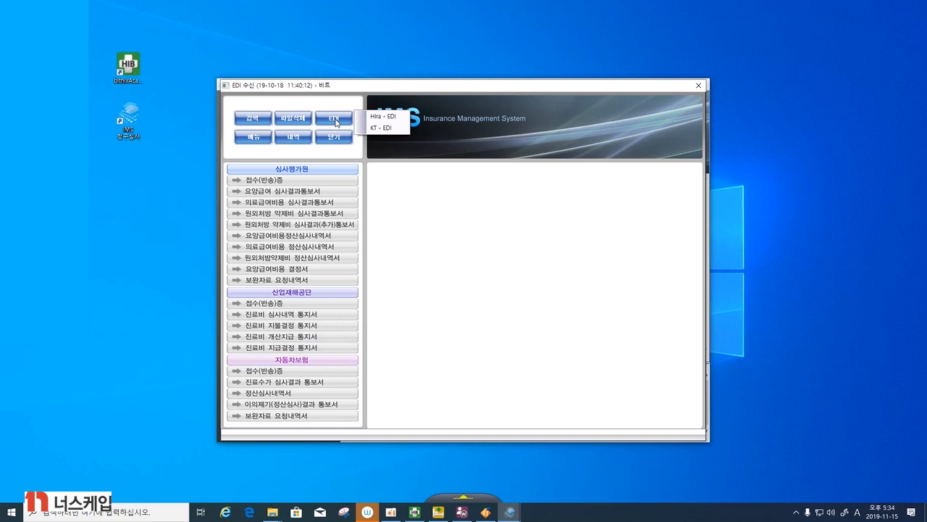
left_click(382, 118)
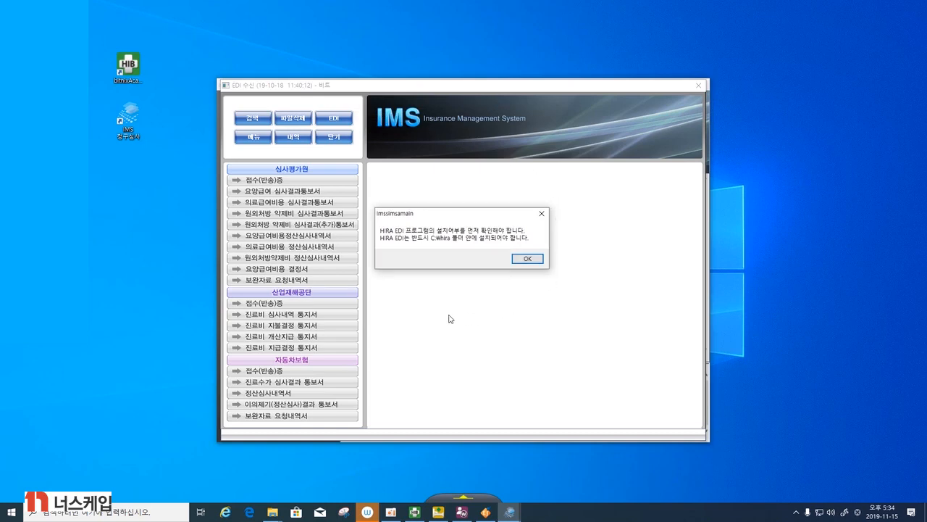
left_click(526, 259)
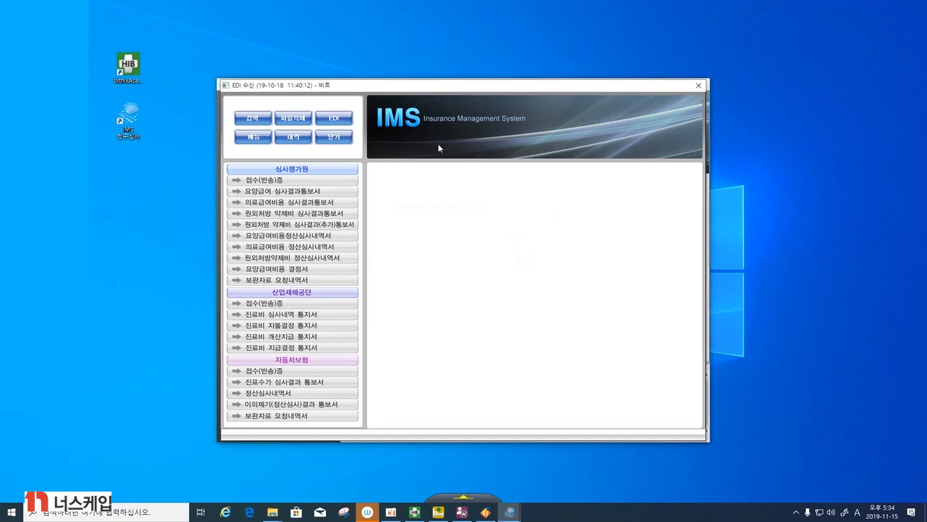
- Check the available EDI types and search for received EDI files to convert
left_click(347, 121)
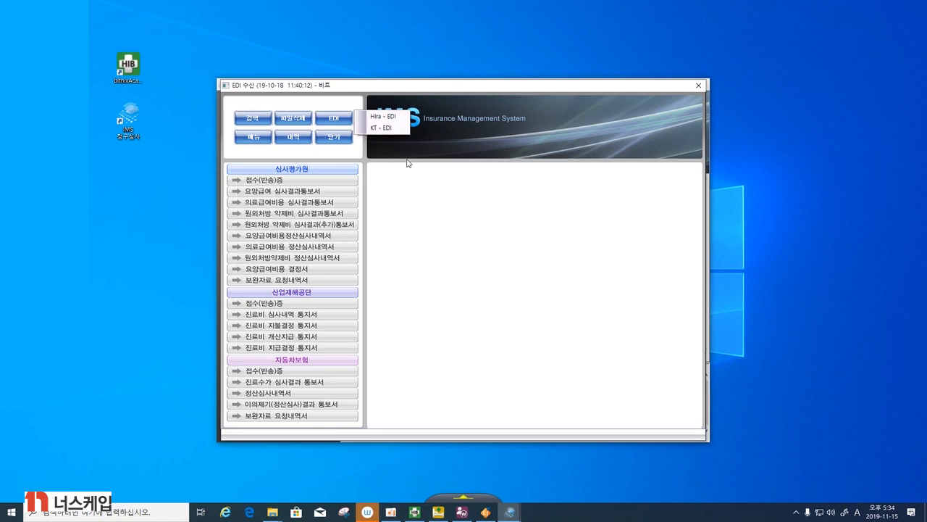
left_click(260, 120)
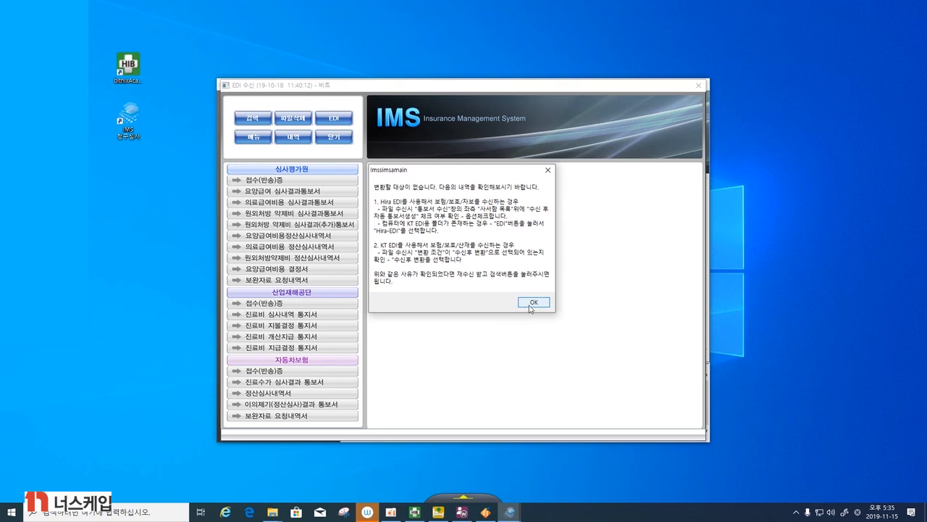
left_click(531, 302)
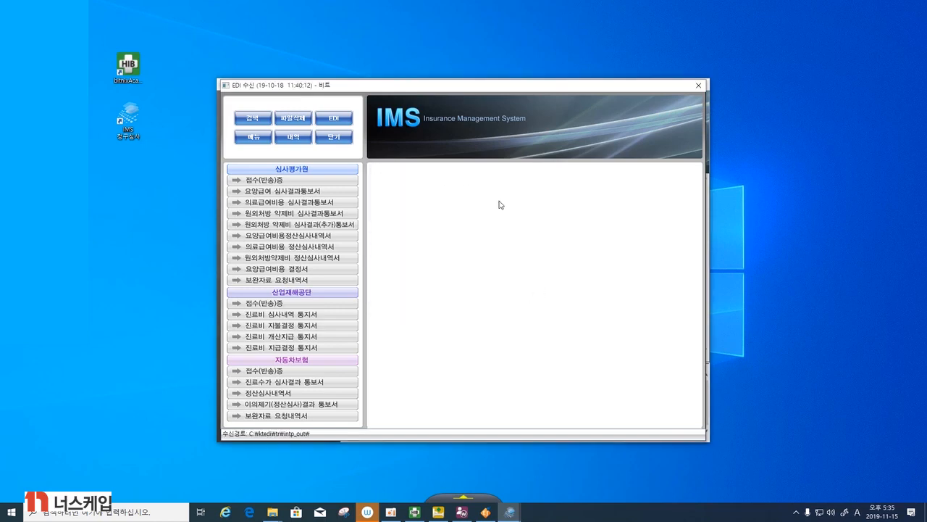
- View the 심사평가원 접수(반송)증 and 요양급여 심사결과통보서 lists, closing the reception window when done
left_click(304, 183)
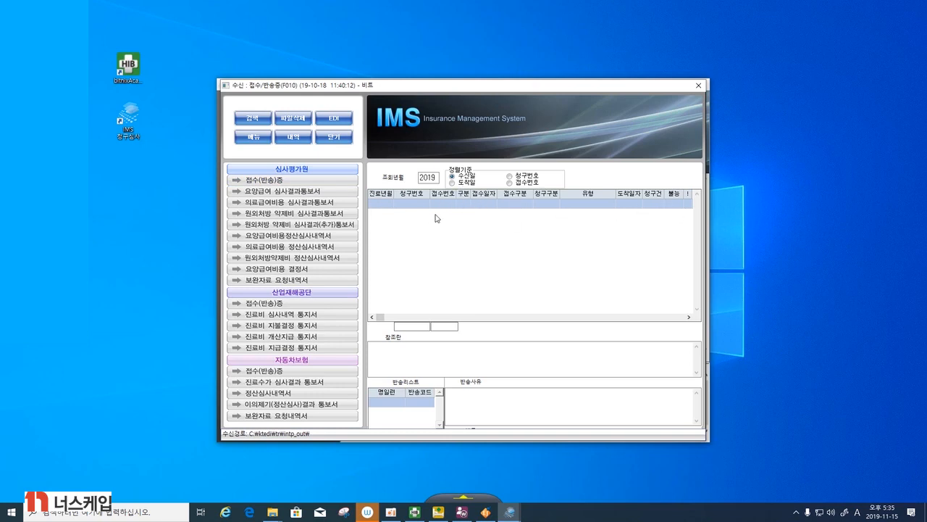
left_click(301, 195)
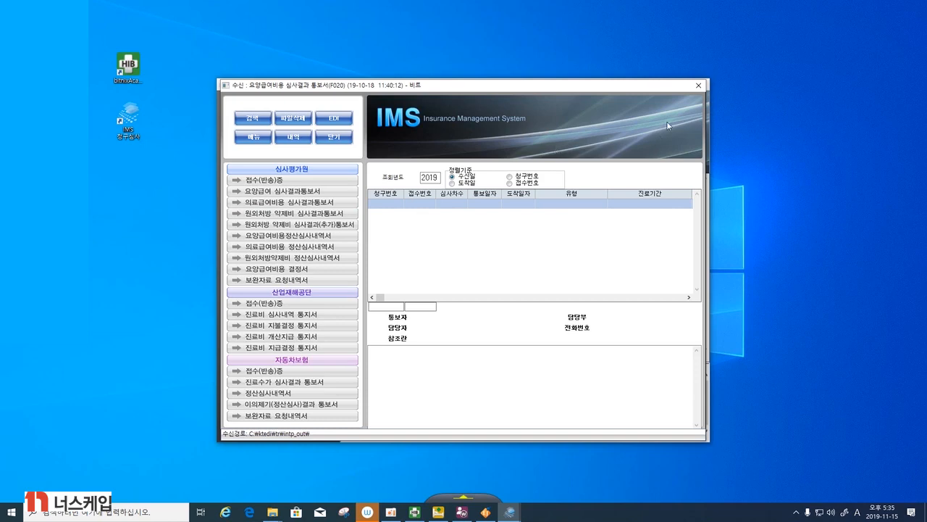
left_click(699, 85)
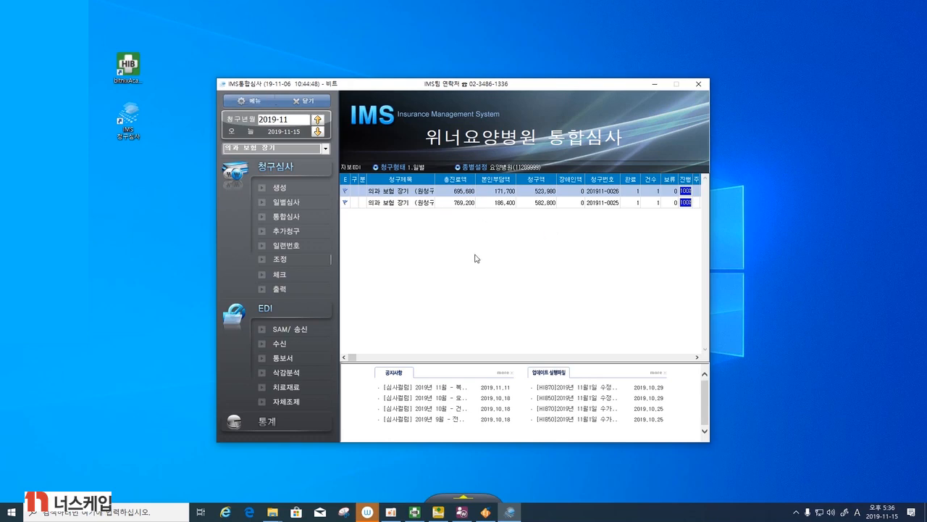
- View the integrated notice (통합통보서) management window and close it
left_click(308, 360)
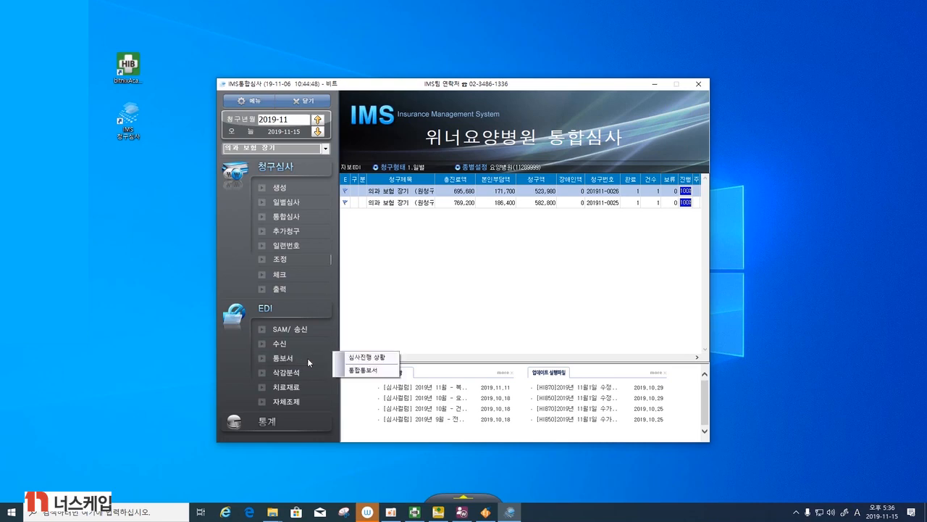
left_click(347, 373)
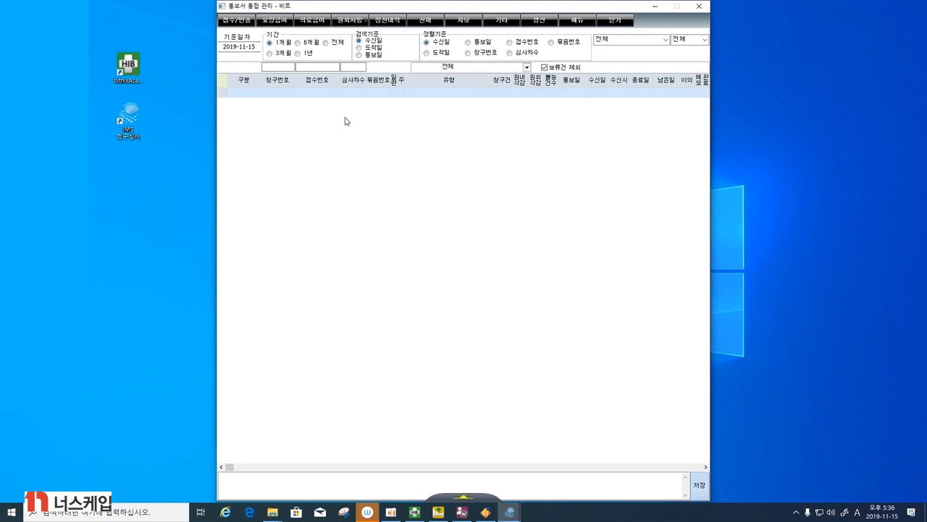
left_click(699, 6)
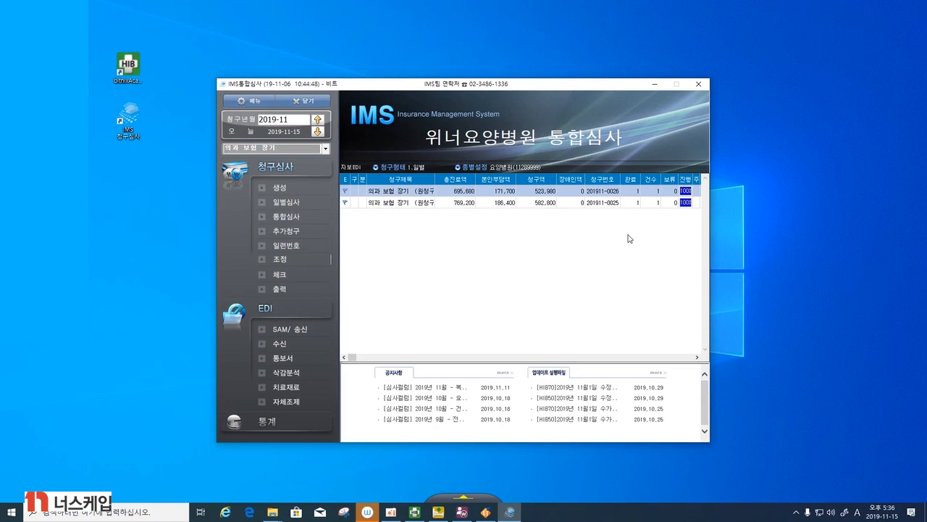
- In claim generation (생성), enter the patient's chart number, choose 보완청구 as the claim type and create the patient list
left_click(289, 193)
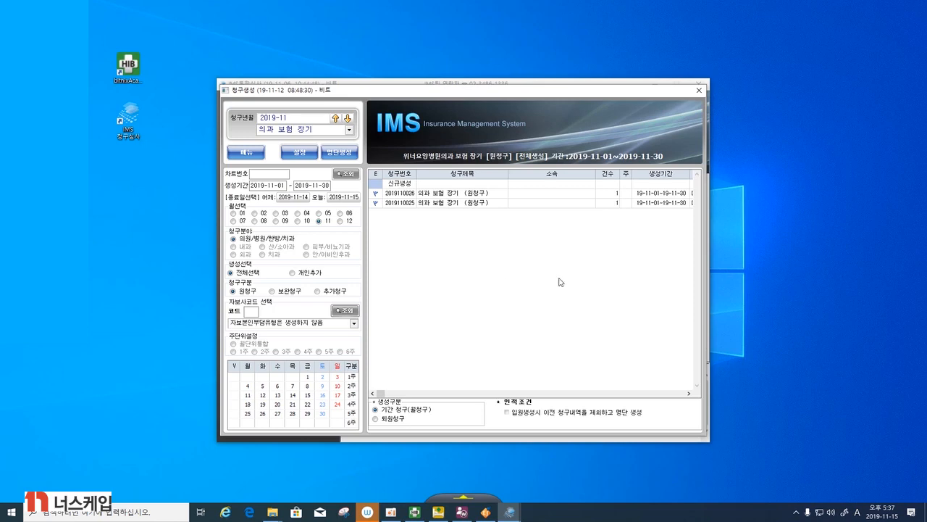
left_click(269, 175)
type("4")
key("Return")
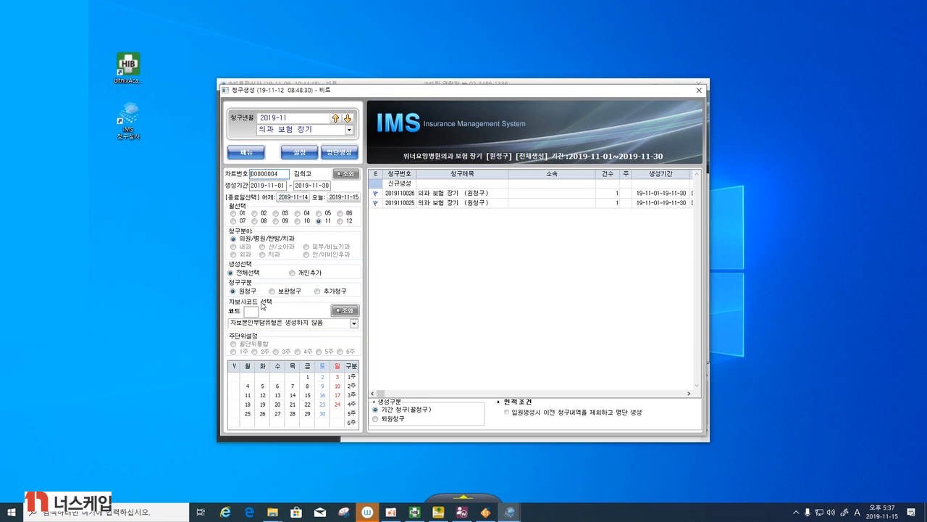
left_click(273, 292)
left_click(339, 154)
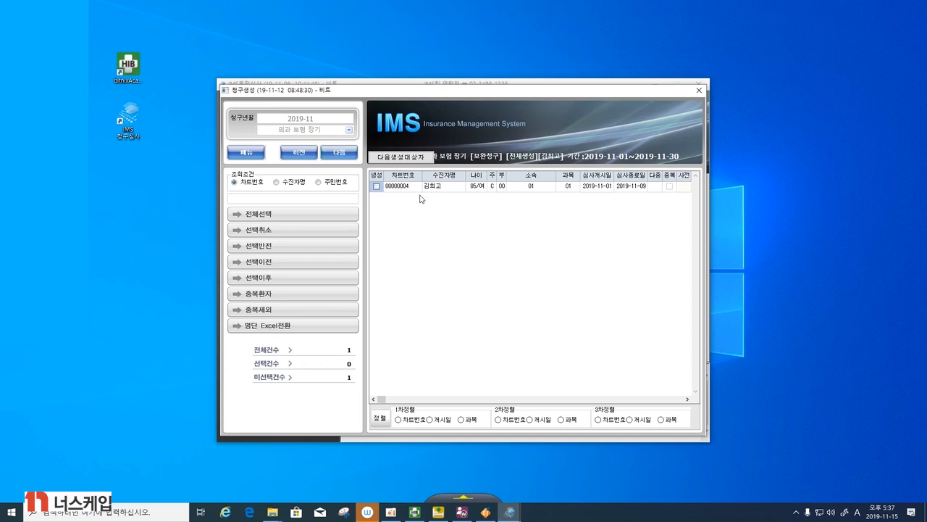
- Select the listed patient, run the supplementary claim generation for 2019-11 and finish it
left_click(376, 186)
left_click(347, 155)
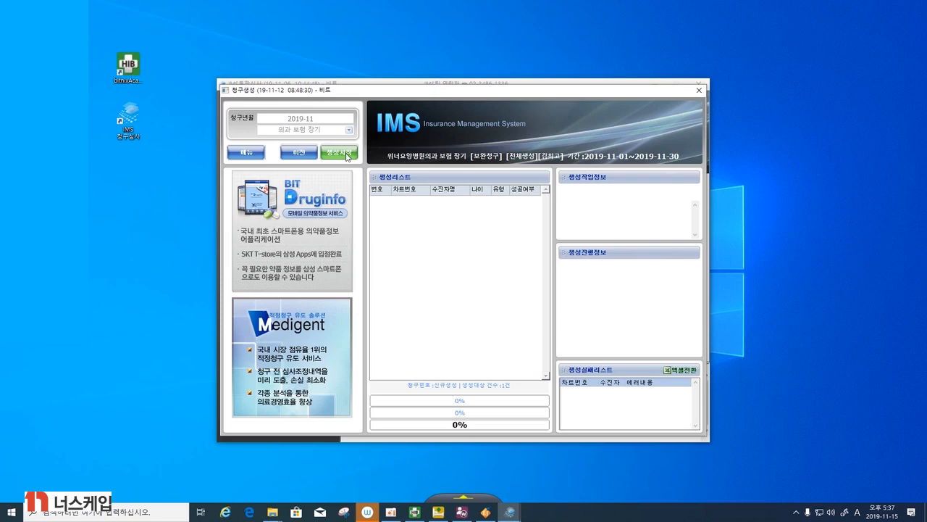
left_click(339, 153)
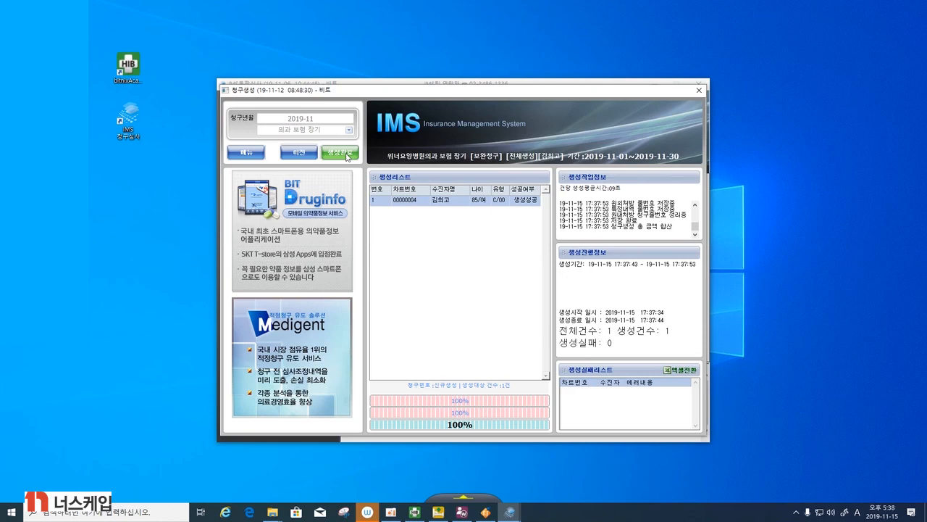
left_click(347, 156)
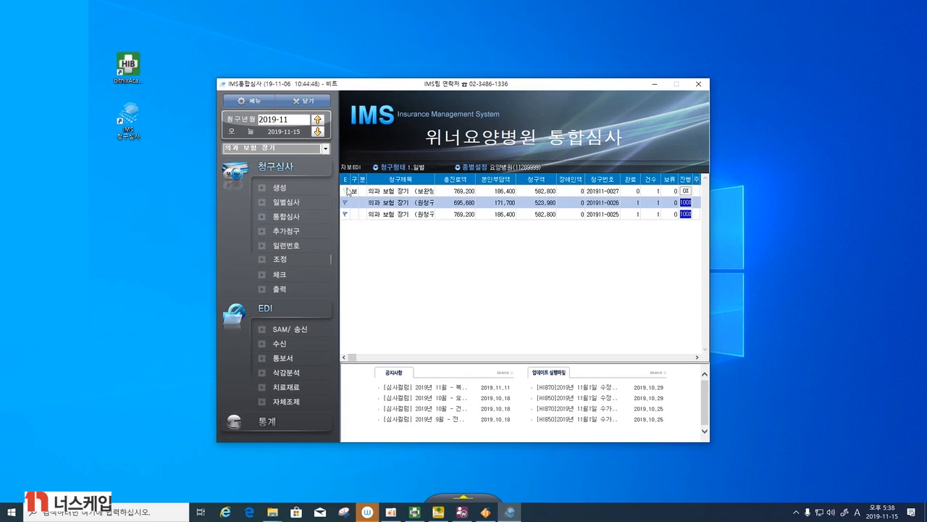
- Open the new 보완청구 claim for review and bring up its previous receipt number change (이전접수번호 변경) form
left_click(368, 193)
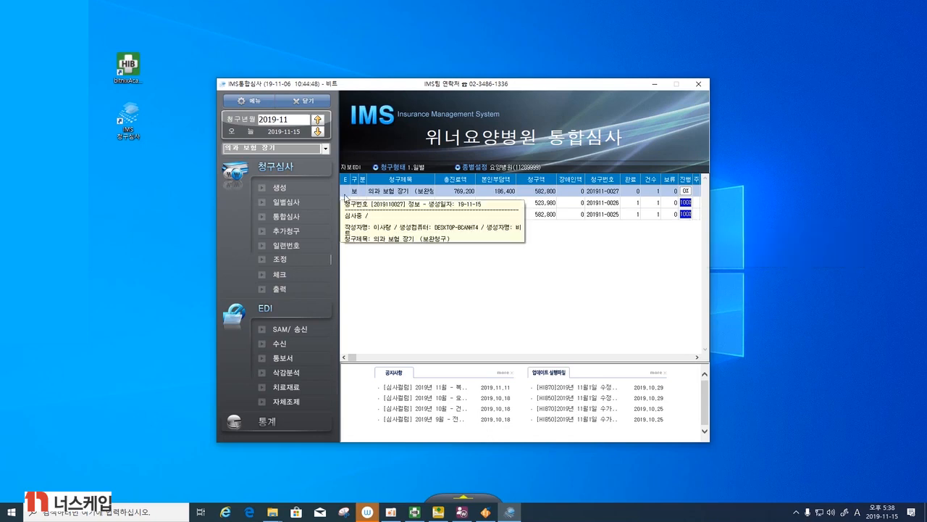
double_click(362, 191)
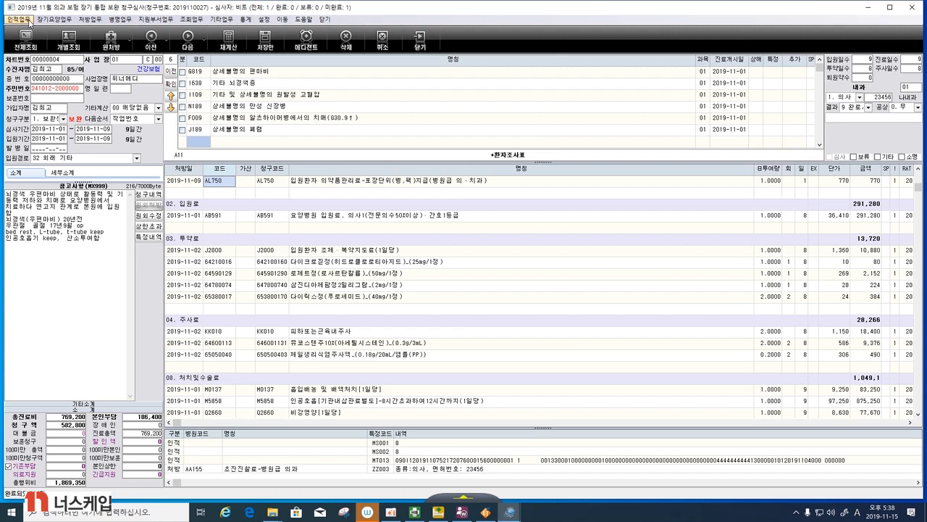
left_click(29, 22)
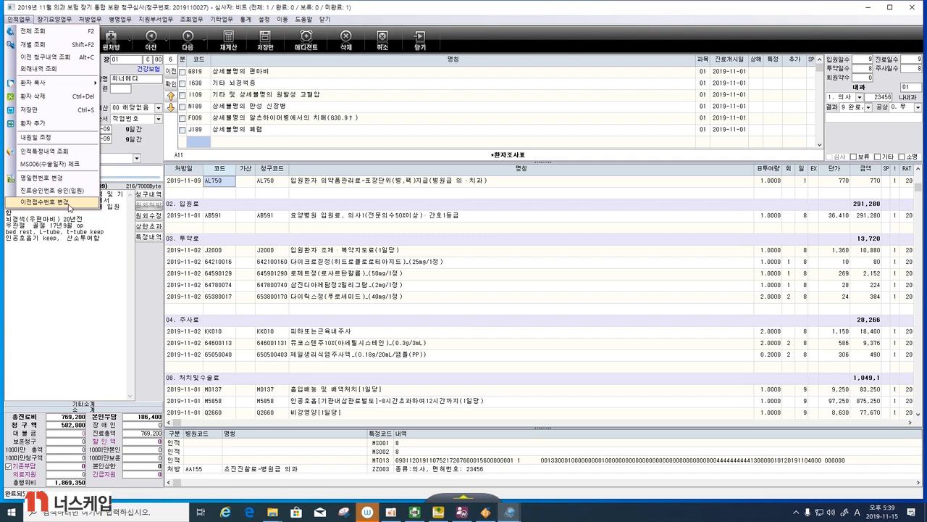
left_click(69, 206)
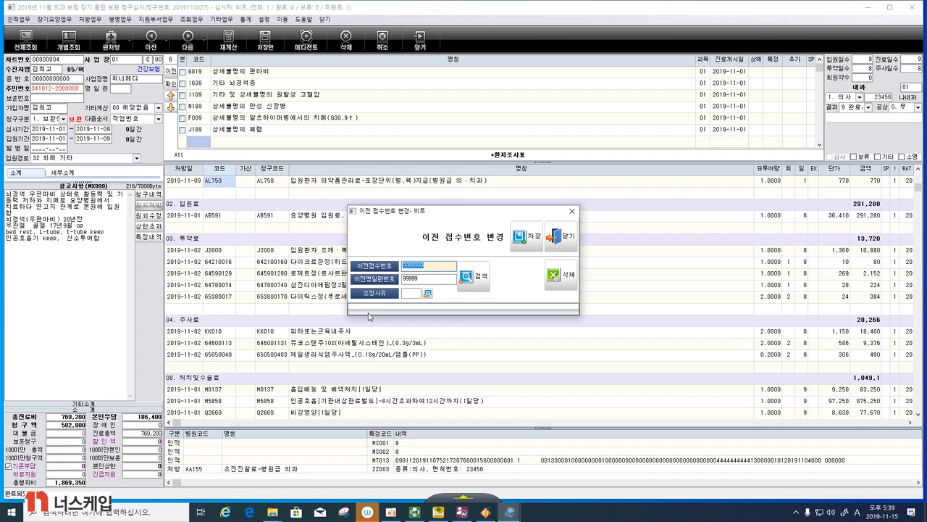
- Look through the adjustment reason code list (조정사유코드조회) for the 요양병원 환자평가표 entry and close the list
left_click(428, 294)
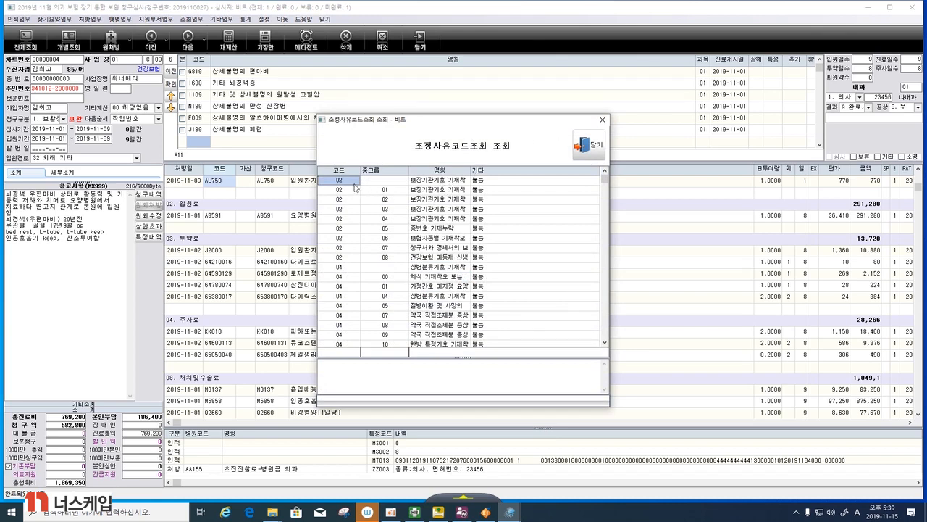
left_click(604, 343)
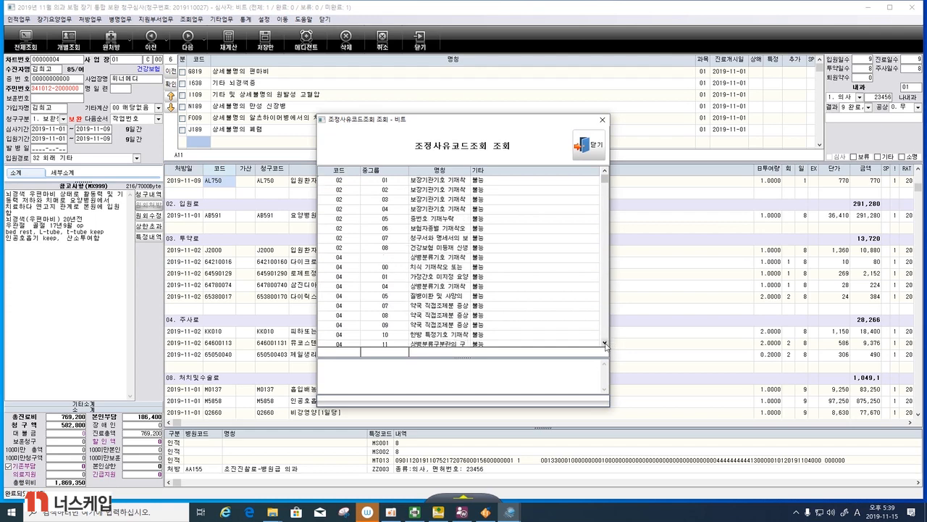
left_click(605, 343)
left_click(604, 343)
left_click(604, 343)
left_click(604, 343)
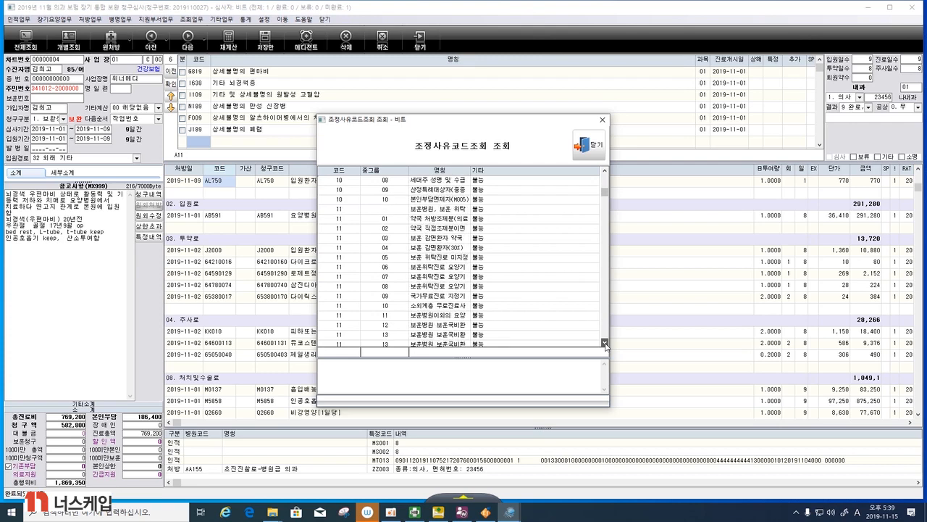
left_click(604, 343)
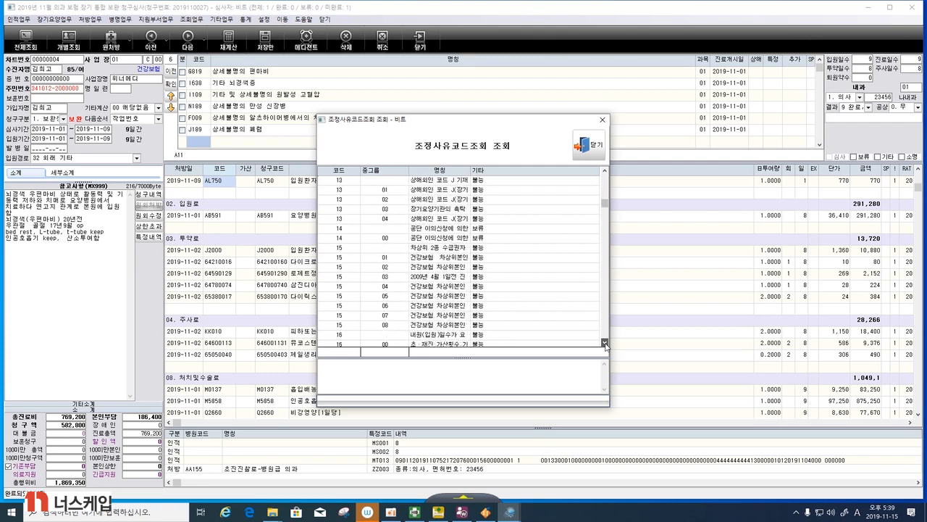
left_click(604, 343)
left_click(604, 343)
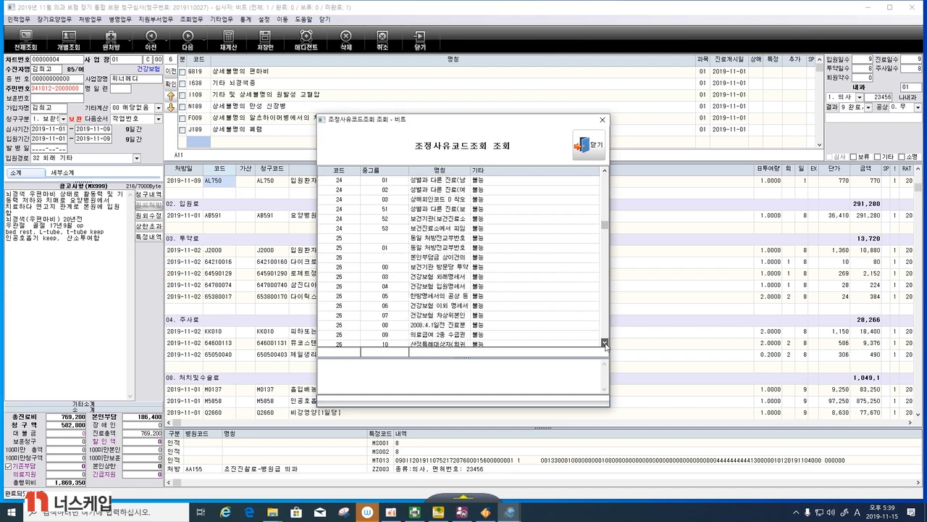
left_click(604, 343)
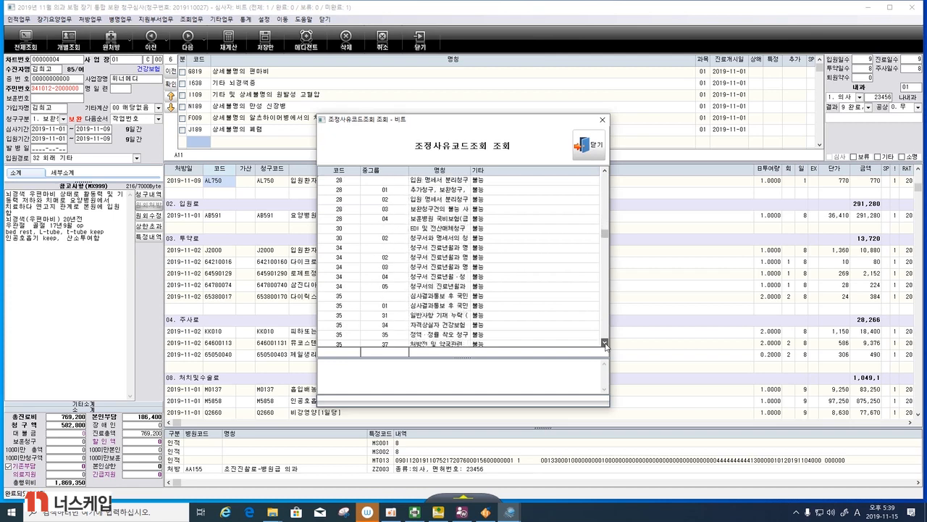
left_click(604, 342)
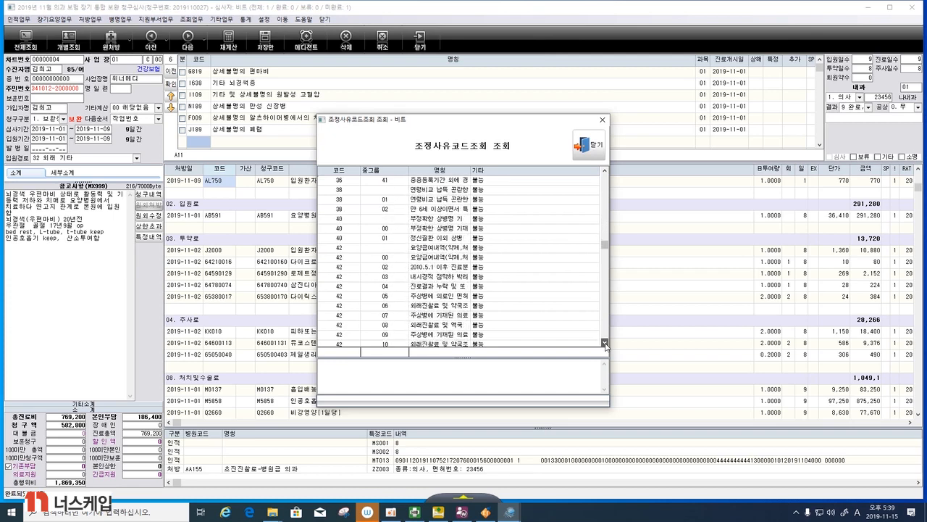
left_click(604, 342)
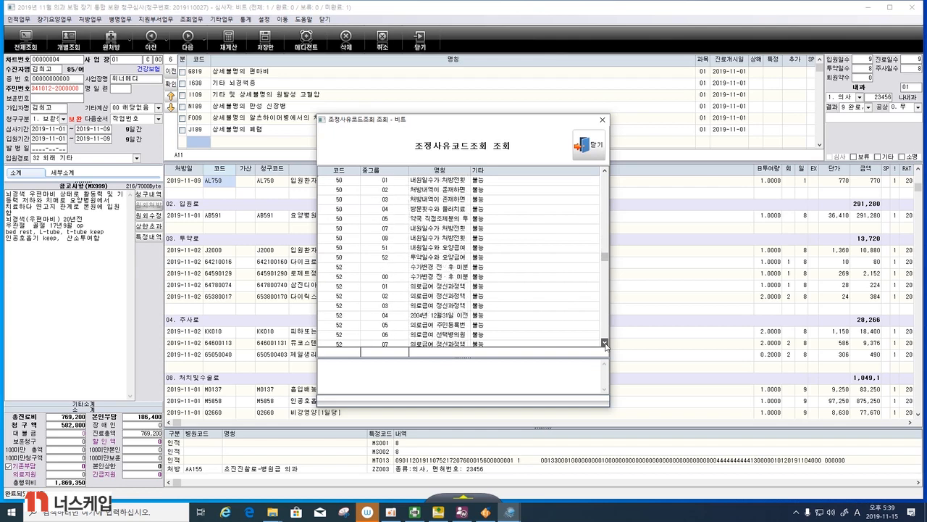
left_click(605, 343)
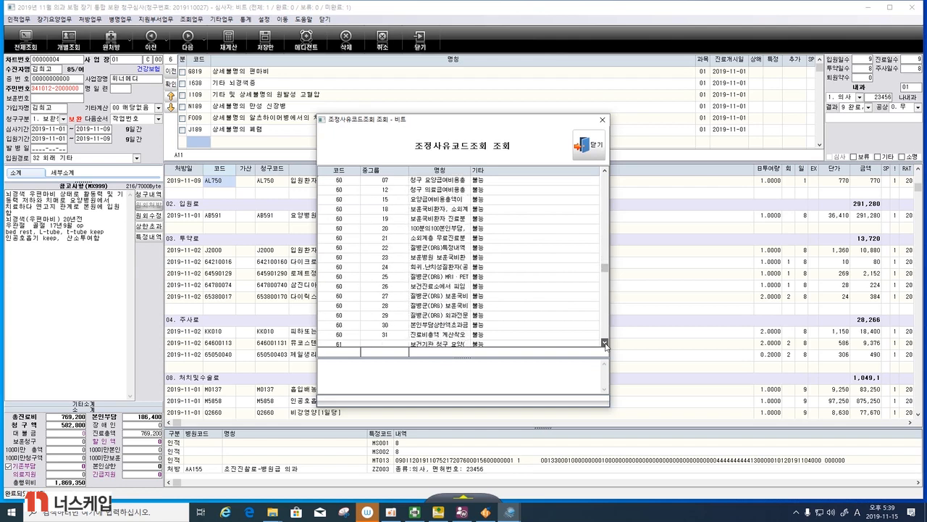
left_click(604, 342)
left_click(604, 343)
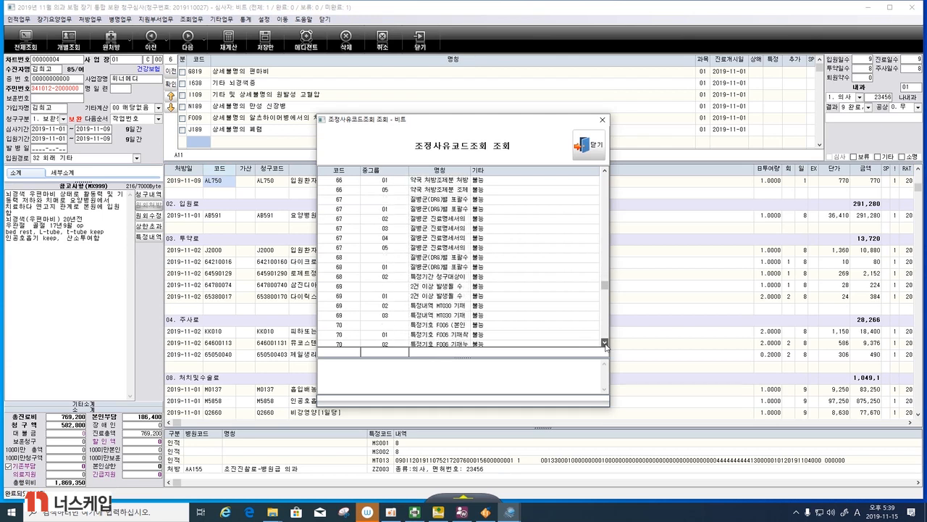
left_click(604, 343)
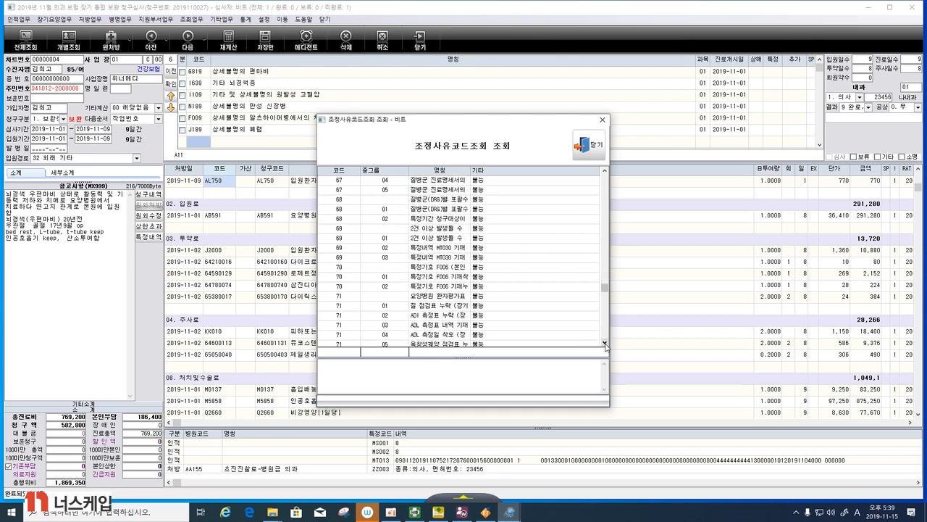
left_click(604, 343)
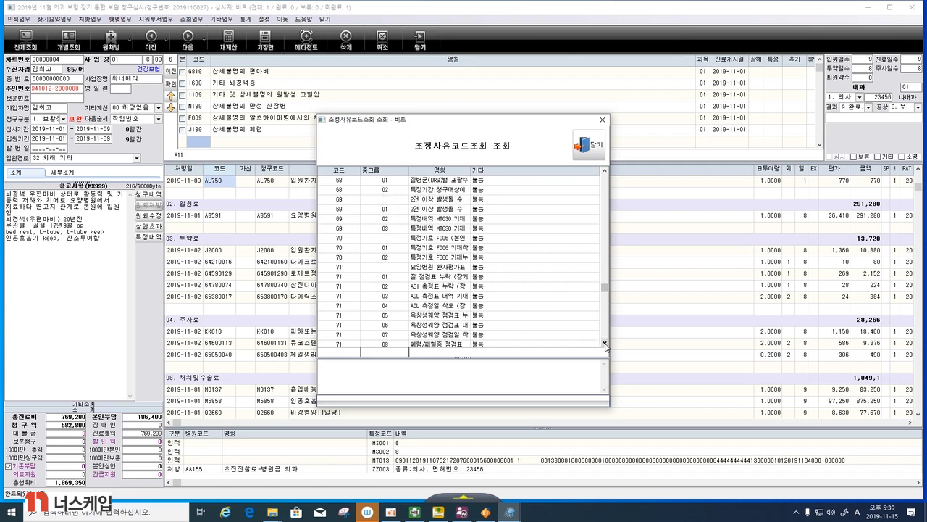
left_click(604, 343)
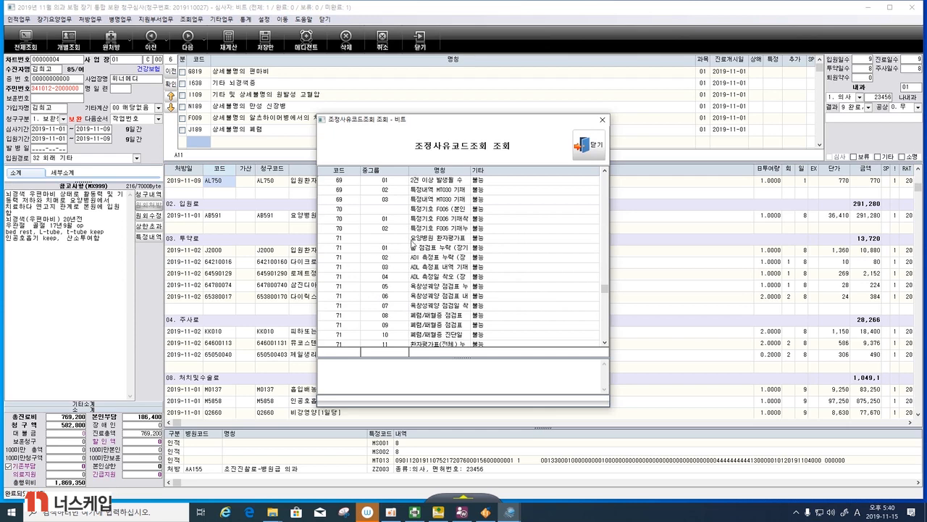
left_click(344, 240)
left_click(595, 154)
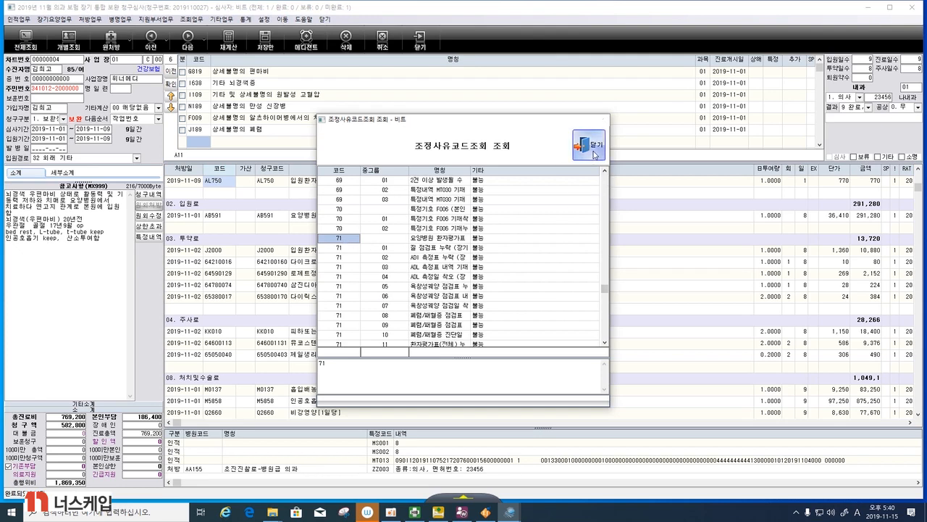
- Set the adjustment reason (조정사유) to 71 and save the previous receipt number change
left_click(413, 294)
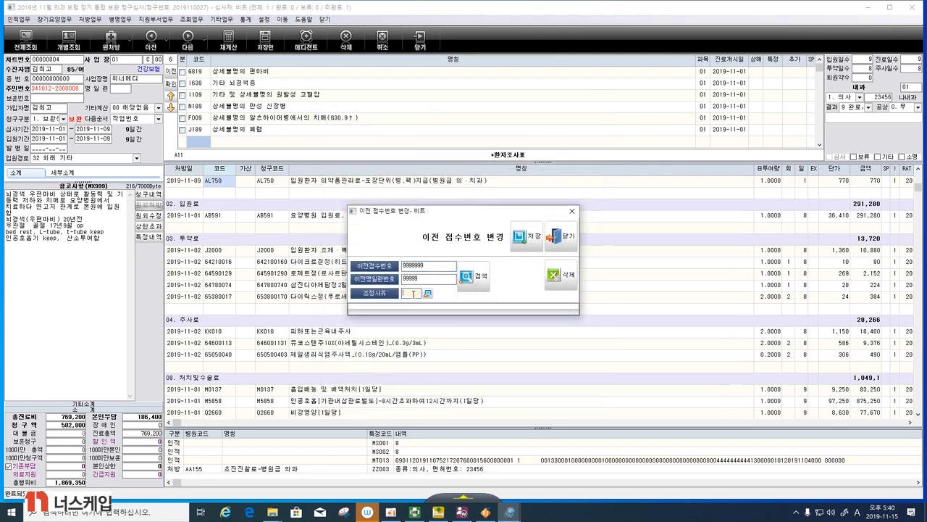
type("기")
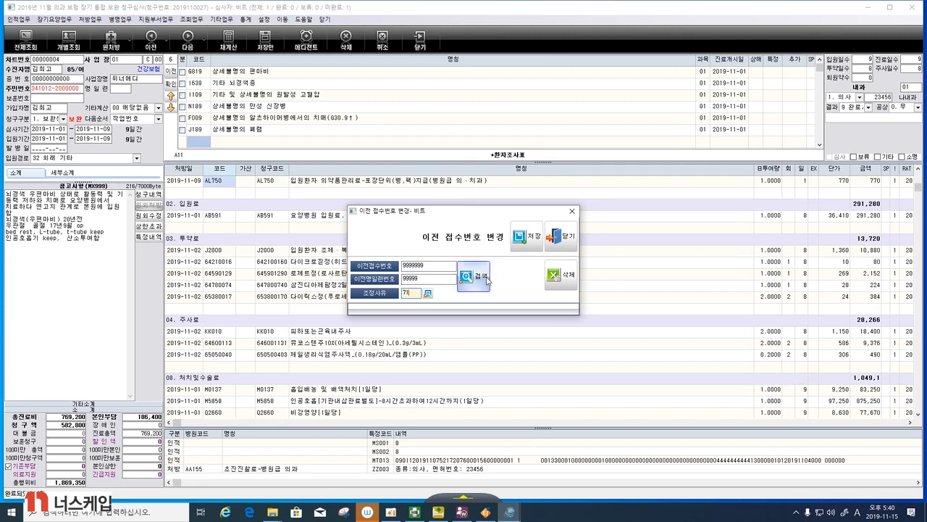
left_click(527, 239)
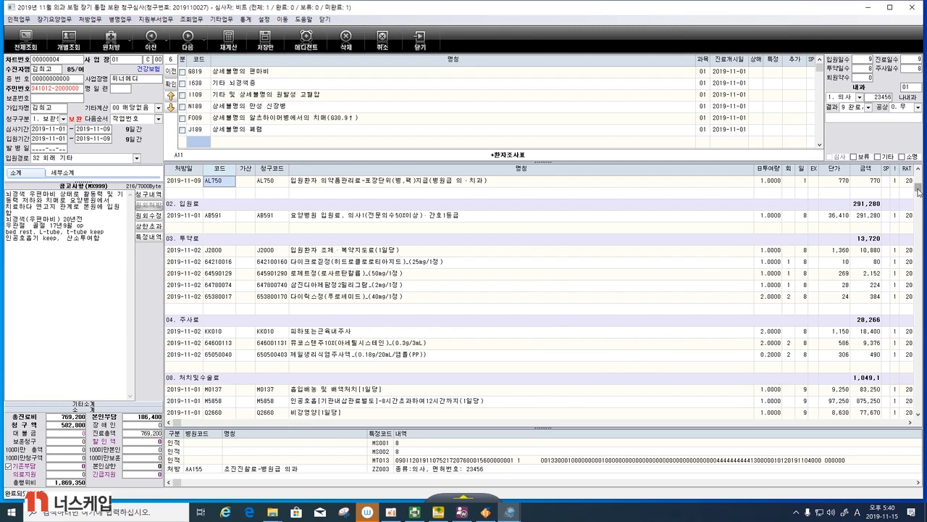
- Reopen the claim's previous receipt number change (이전접수번호 변경) form, check the saved entries and close it
left_click_drag(917, 187, 917, 174)
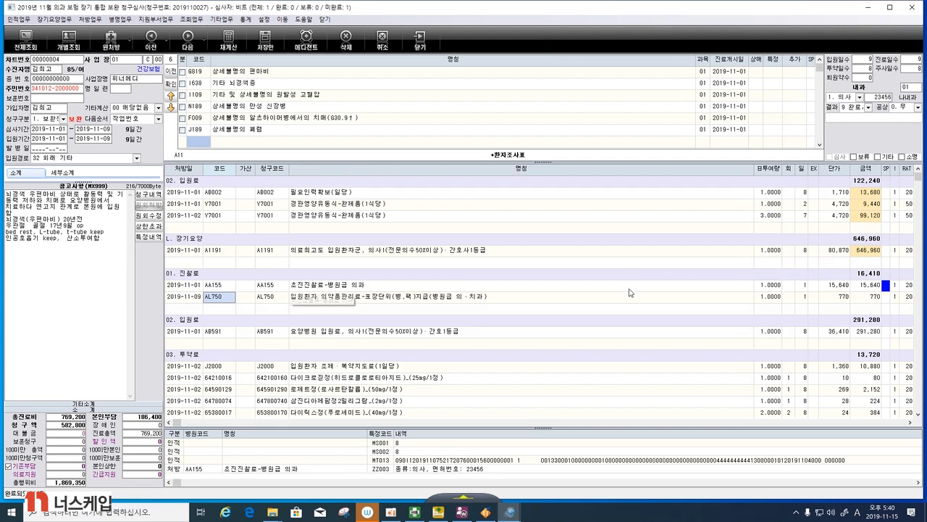
left_click(11, 20)
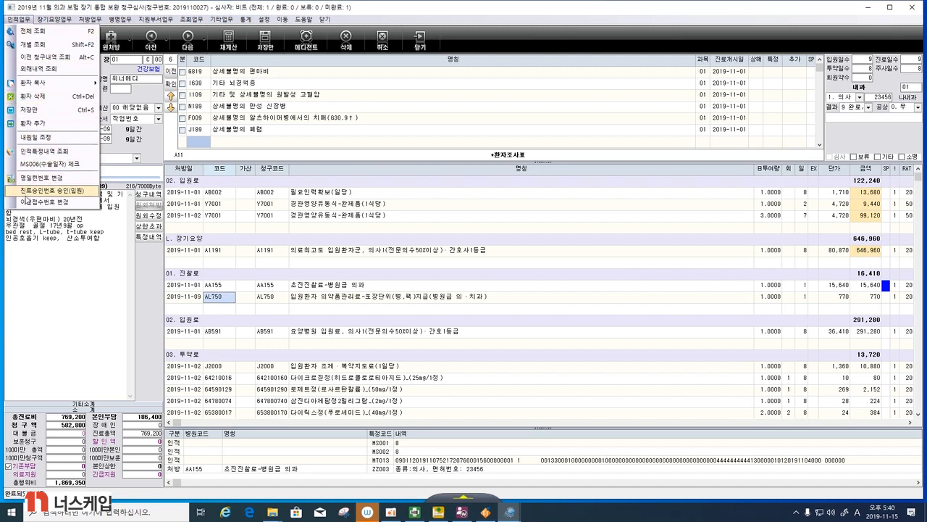
left_click(28, 202)
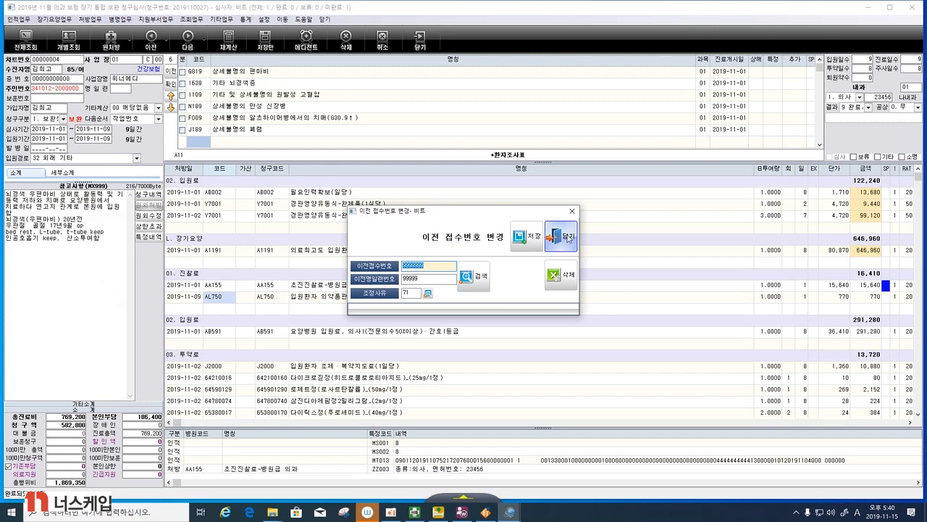
left_click(557, 237)
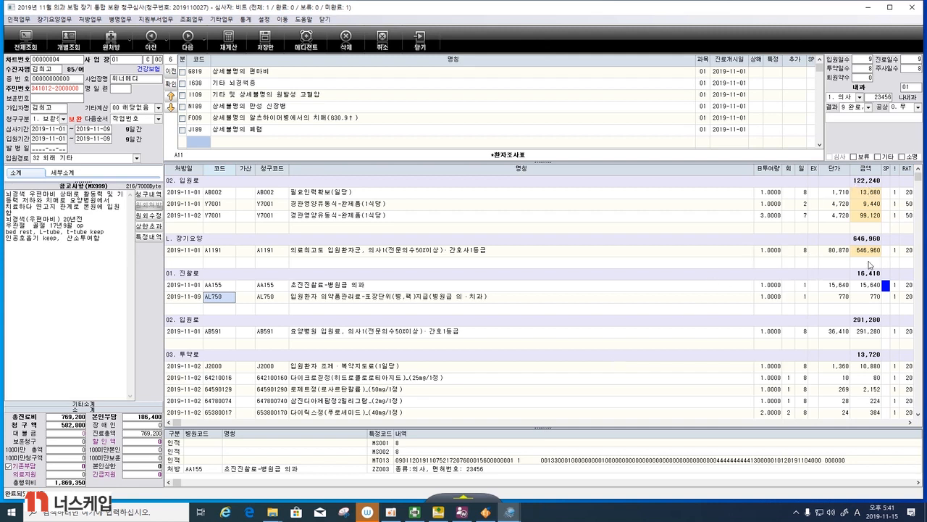
- Save the supplementary claim's review and exit the claim review window, confirming the closing prompt
left_click(265, 45)
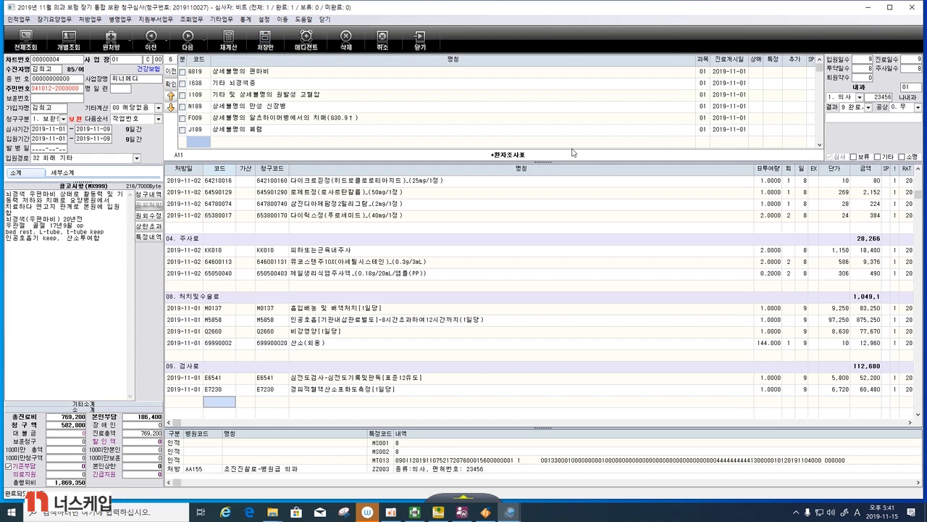
left_click(911, 8)
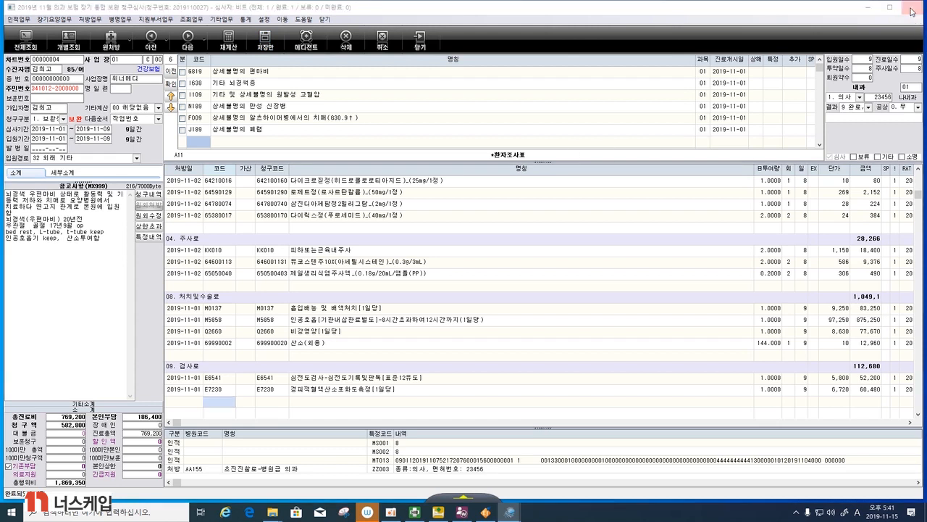
left_click(464, 255)
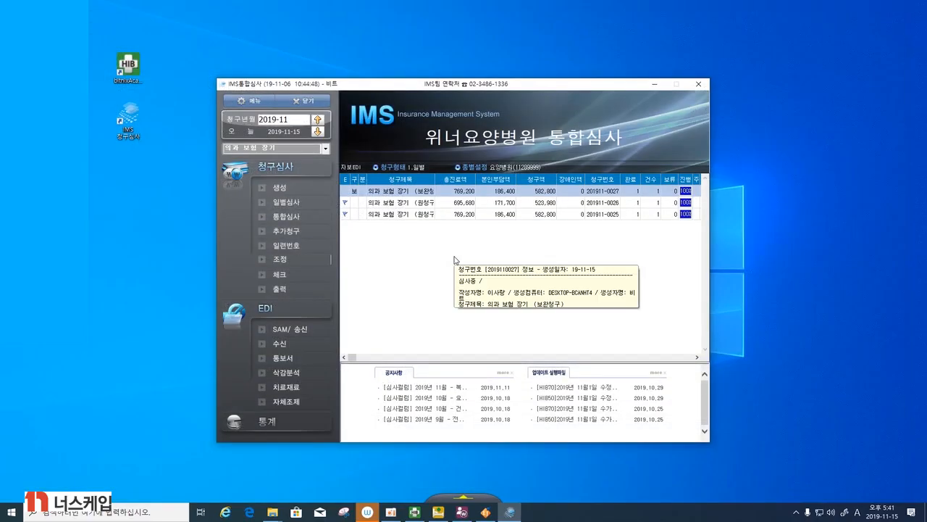
- From SAM creation and transmission (SAM/송신), open the long-term care statistics (장기요양 통계(평가표)) for the 보완청구 claim
left_click(324, 334)
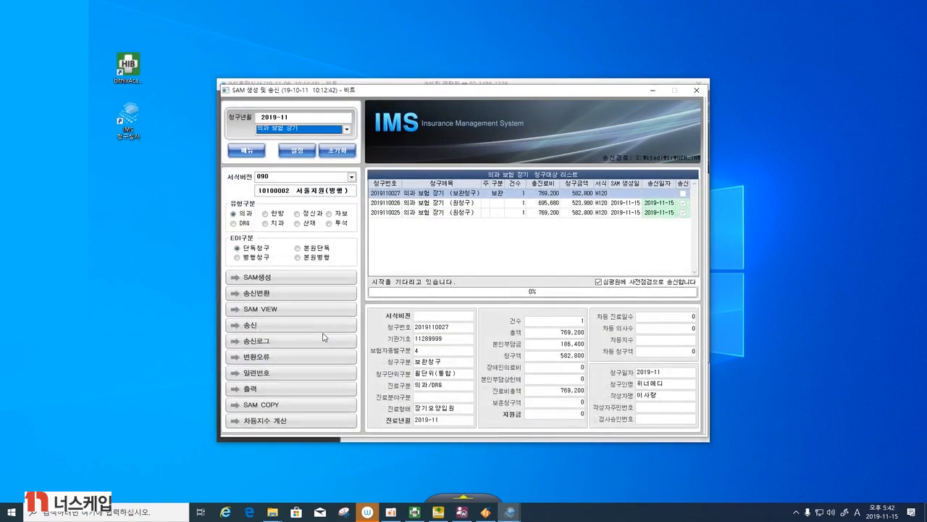
left_click(696, 90)
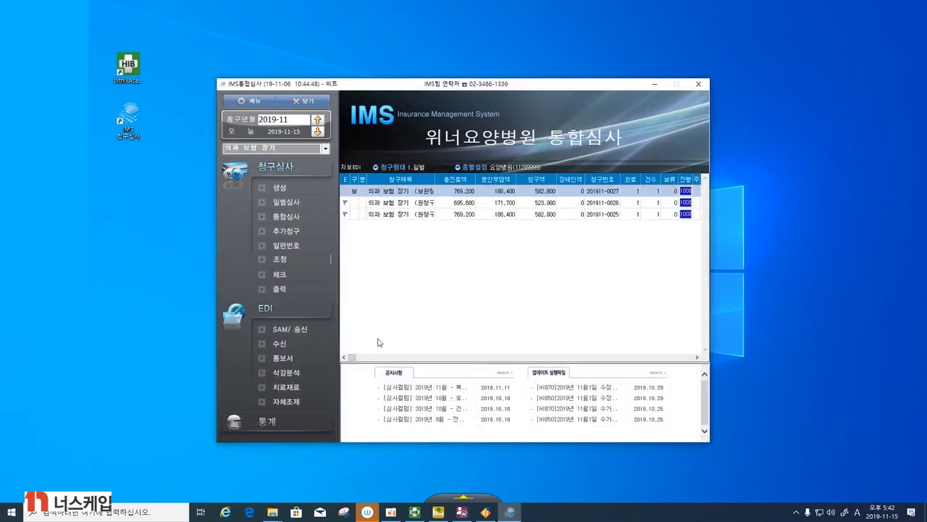
left_click(288, 331)
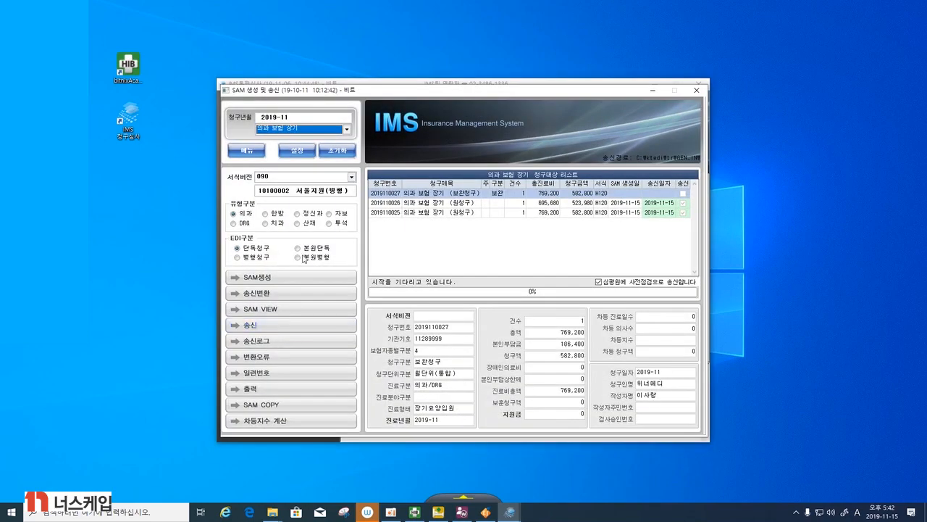
left_click(247, 152)
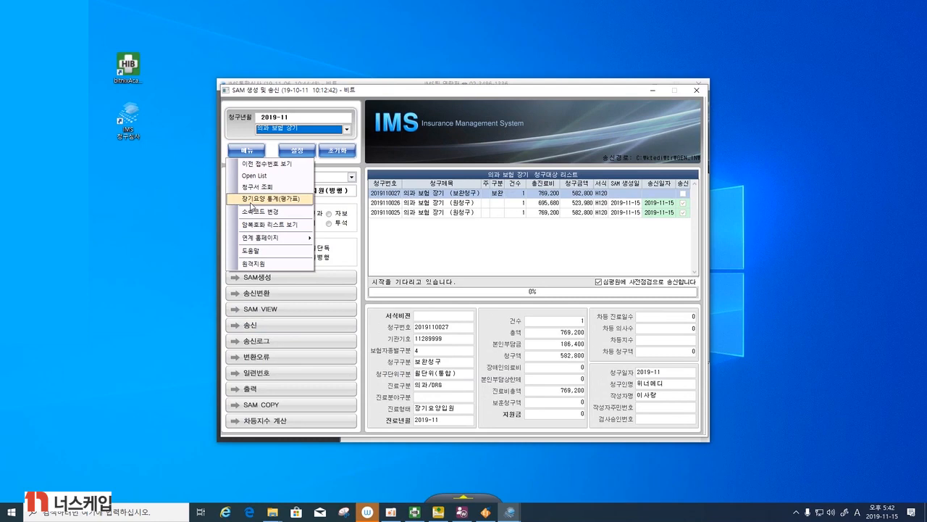
left_click(293, 200)
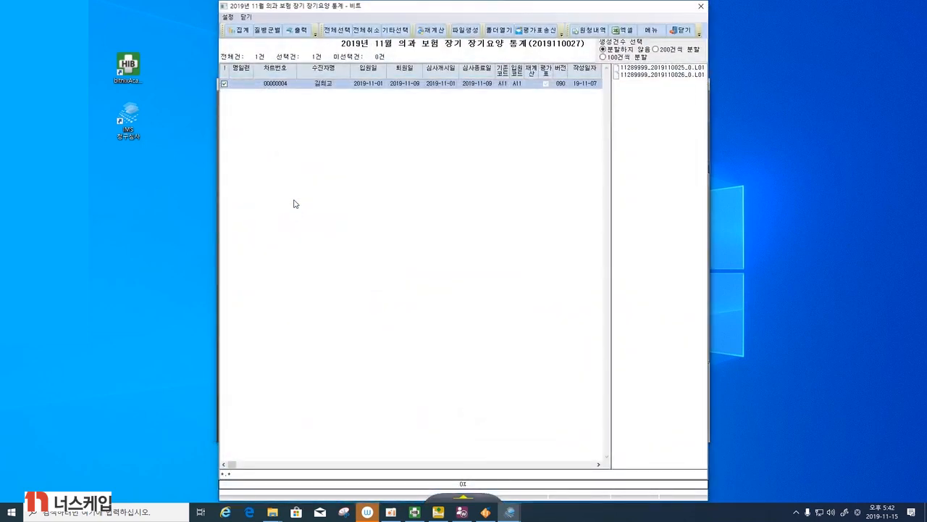
- Recalculate (재계산) all patients in the long-term care statistics and dismiss the completion message
left_click(432, 32)
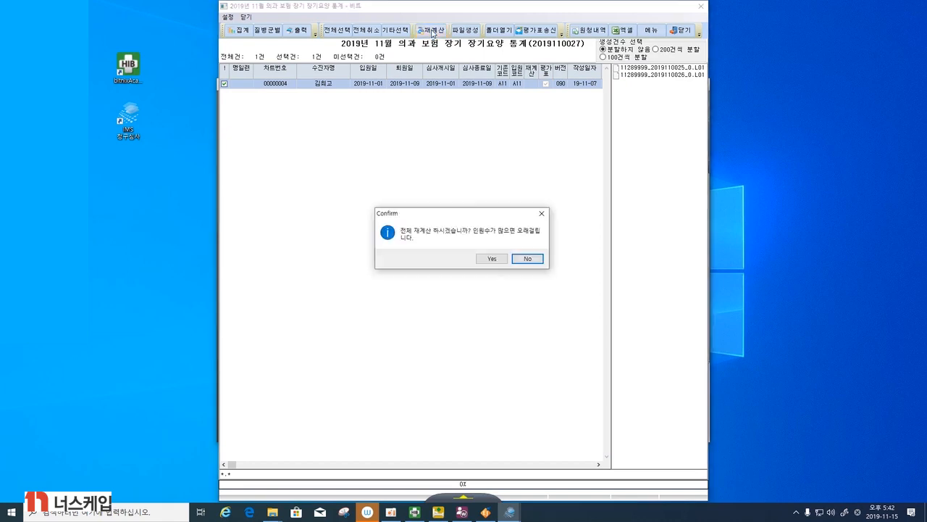
left_click(492, 260)
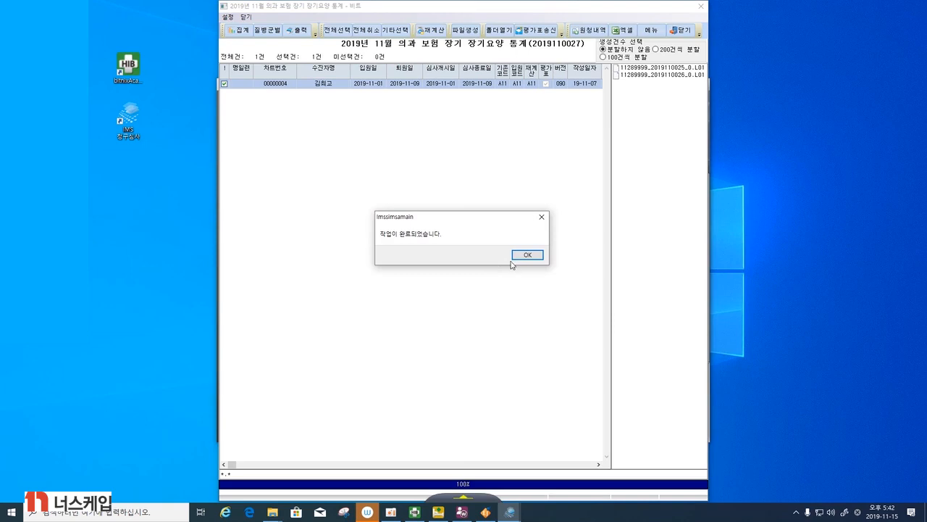
left_click(519, 257)
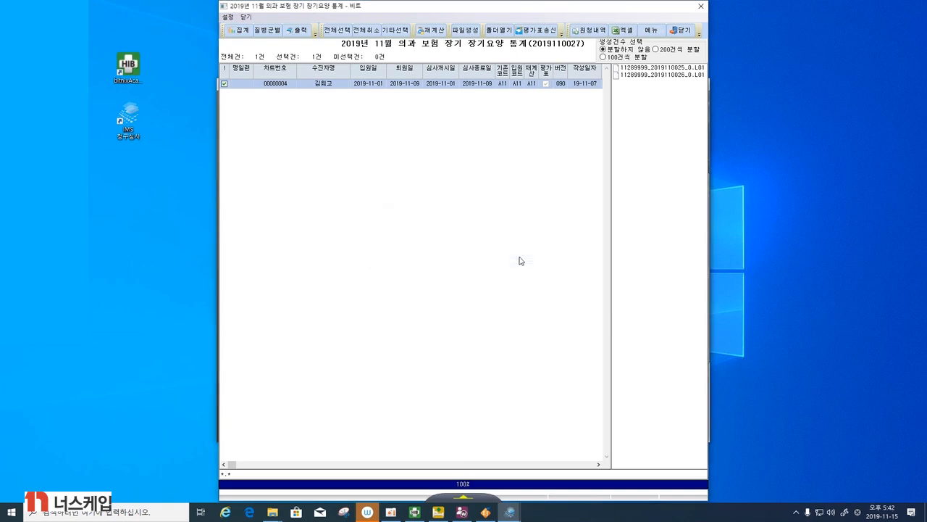
- Generate the evaluation form file (파일생성) for the selected patient and dismiss the completion message
left_click(469, 30)
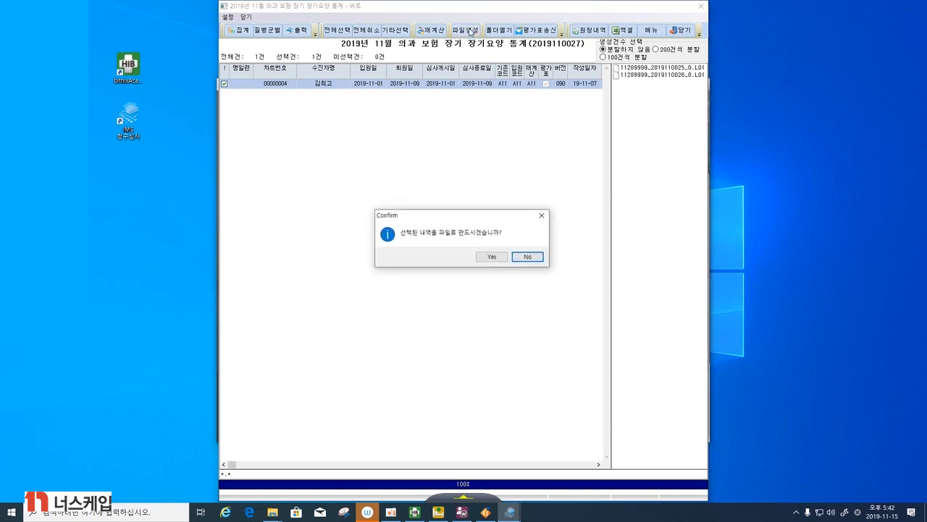
left_click(498, 259)
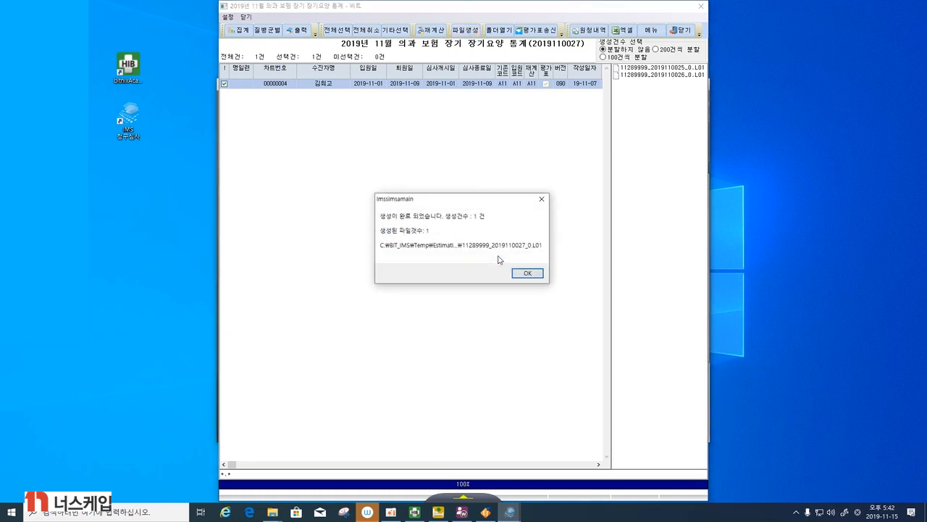
left_click(526, 275)
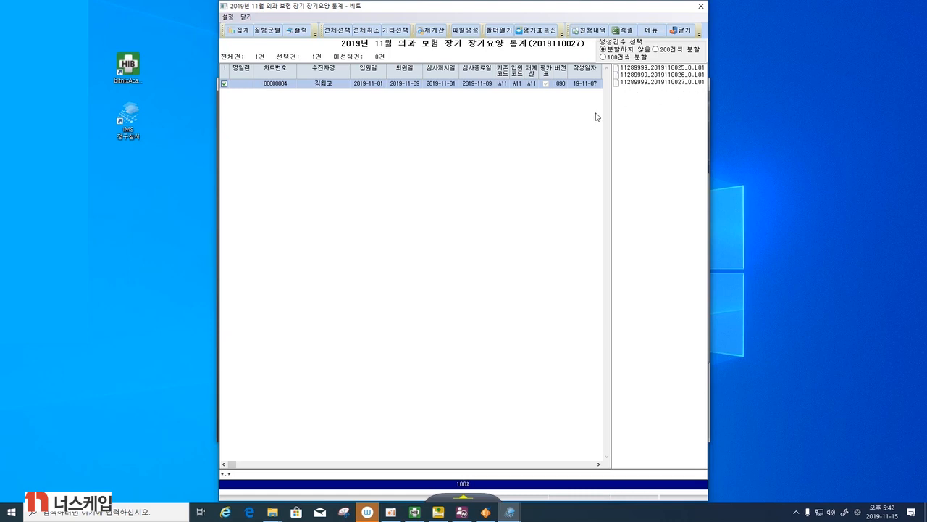
- Try to transmit the evaluation form (평가표송신), dismiss the notice, and exit the long-term care statistics and SAM creation windows
left_click(545, 30)
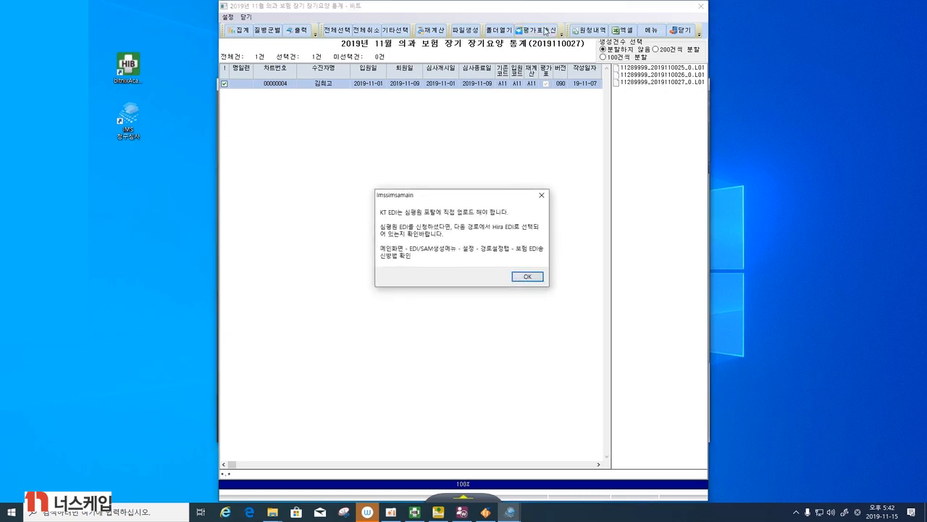
left_click(531, 277)
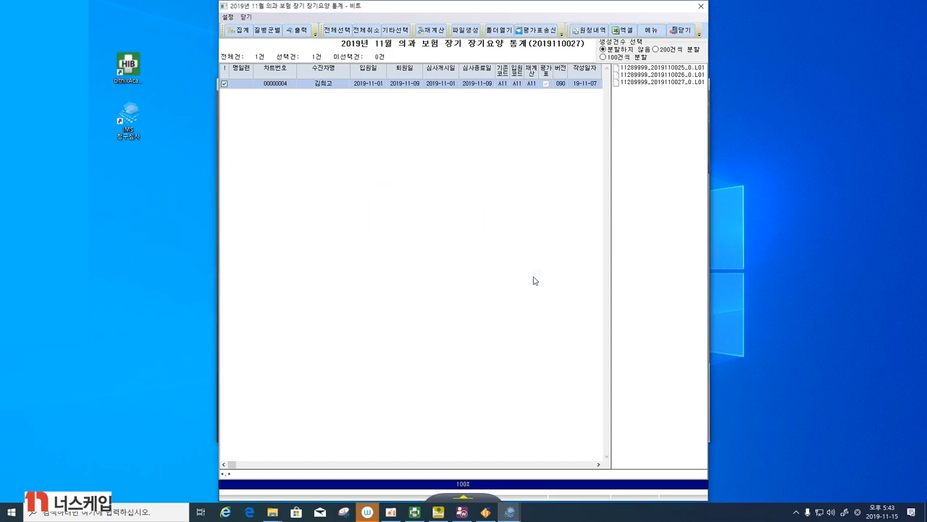
left_click(681, 33)
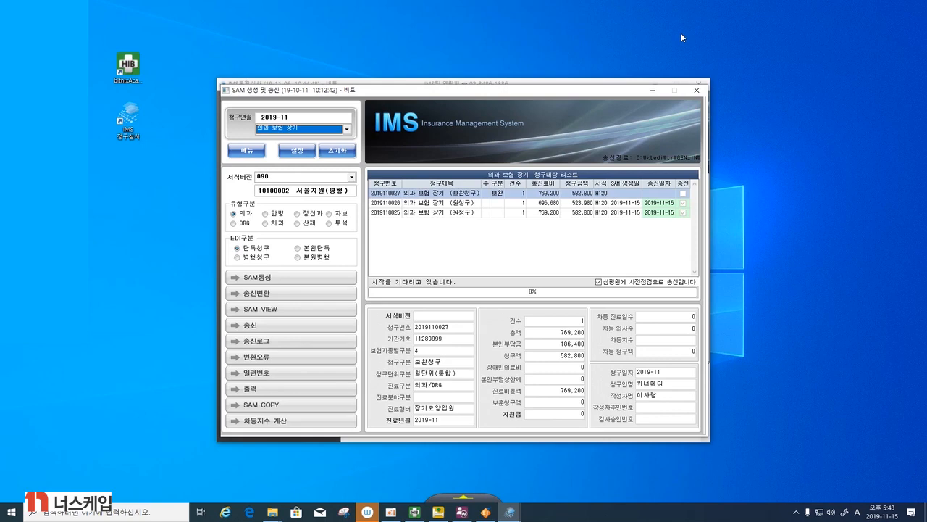
left_click(697, 91)
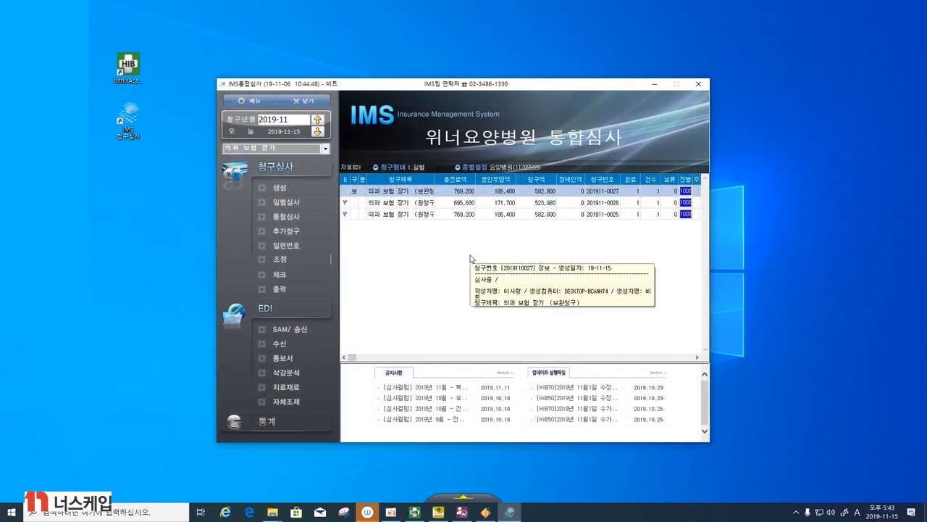
- From SAM/송신, review the claim form (청구서 조회) of the 보완청구 claim, then leave it and the SAM window without saving
left_click(294, 330)
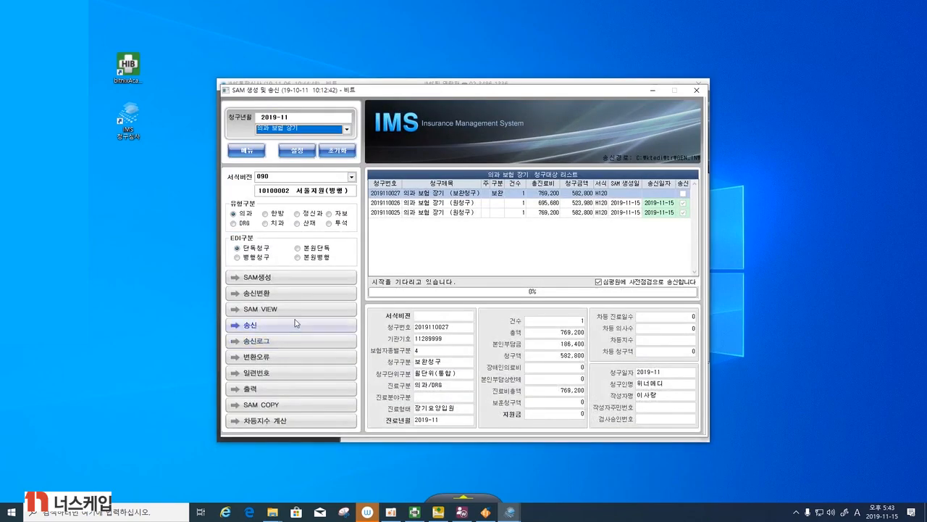
left_click(251, 151)
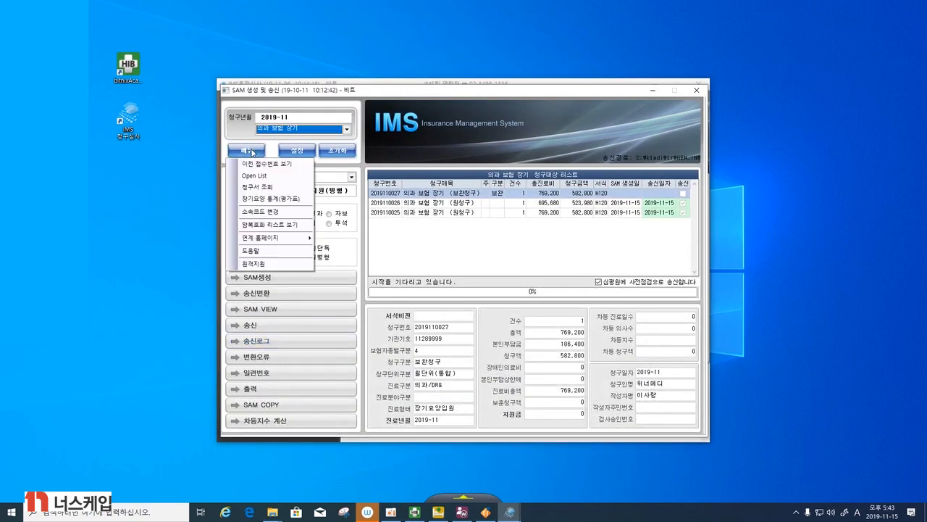
left_click(255, 190)
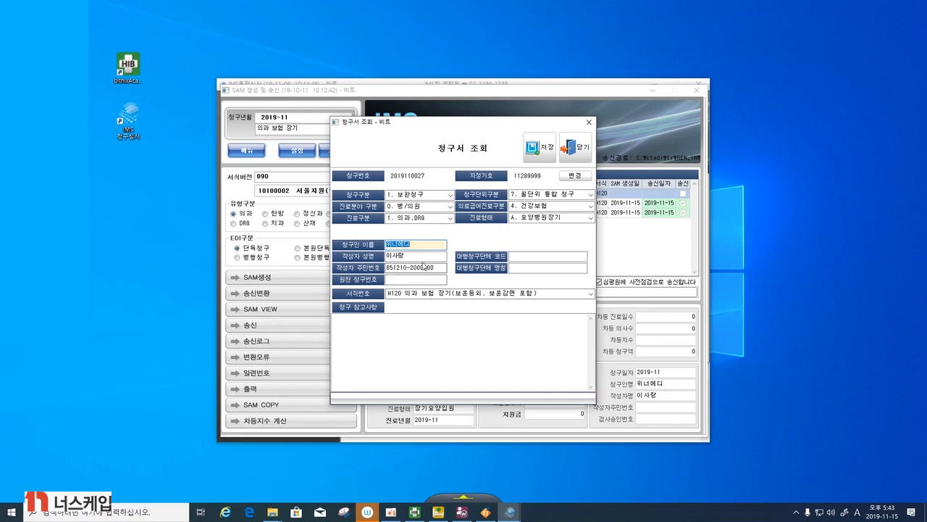
left_click(573, 148)
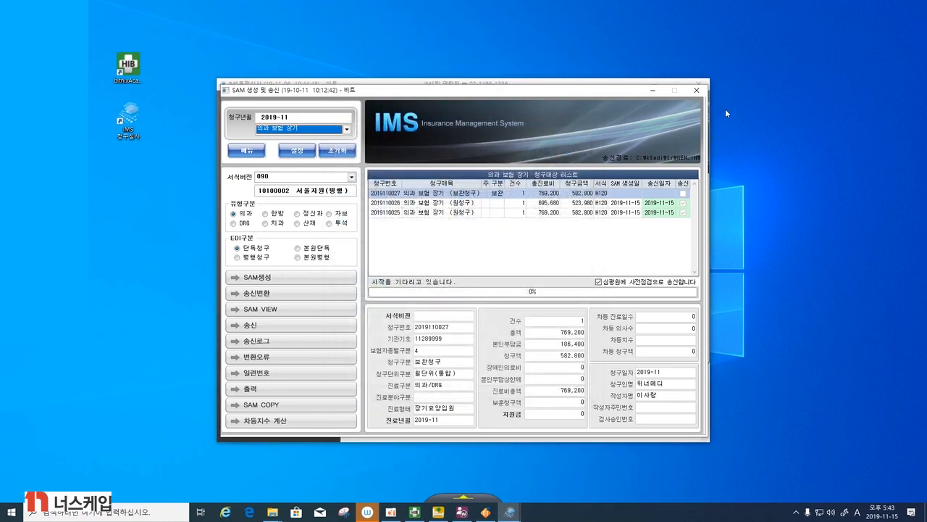
left_click(699, 91)
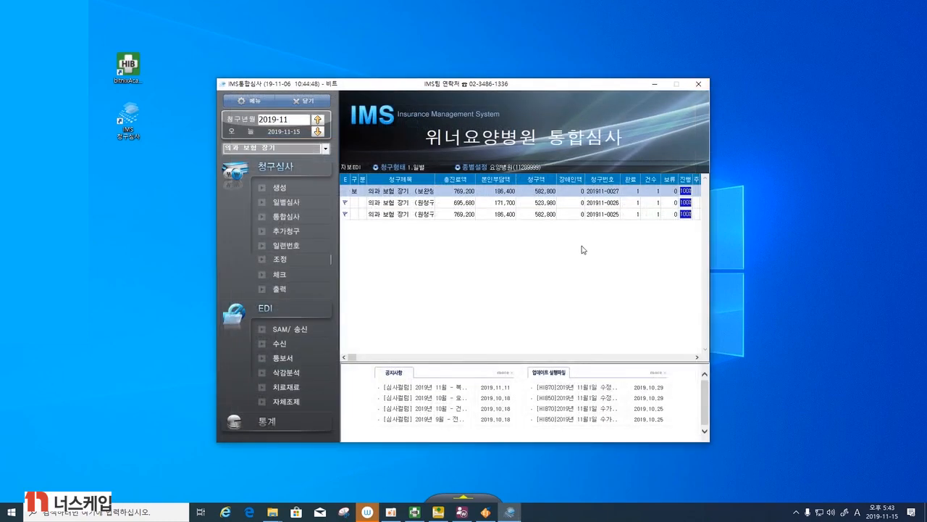
- Open the error check (에러체크) for the 보완청구 claim and close it without running a tally
left_click(307, 276)
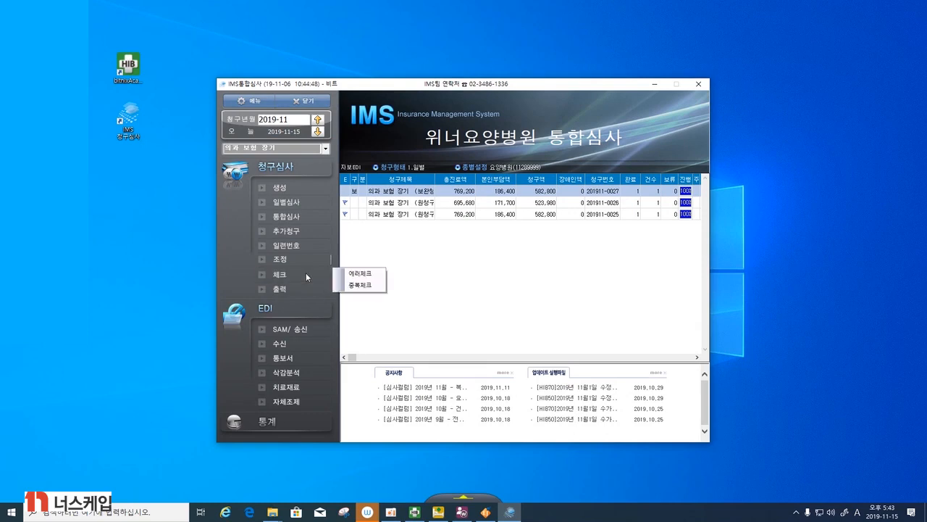
left_click(348, 275)
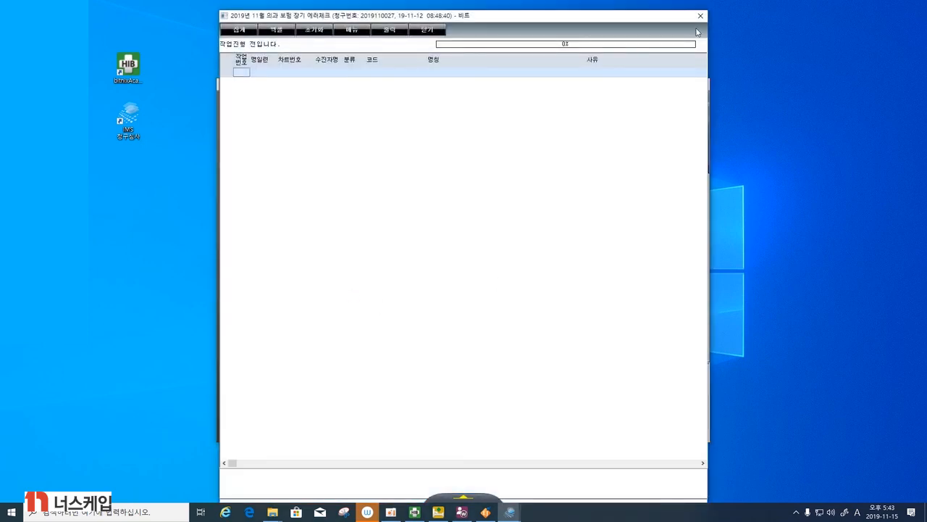
left_click(698, 15)
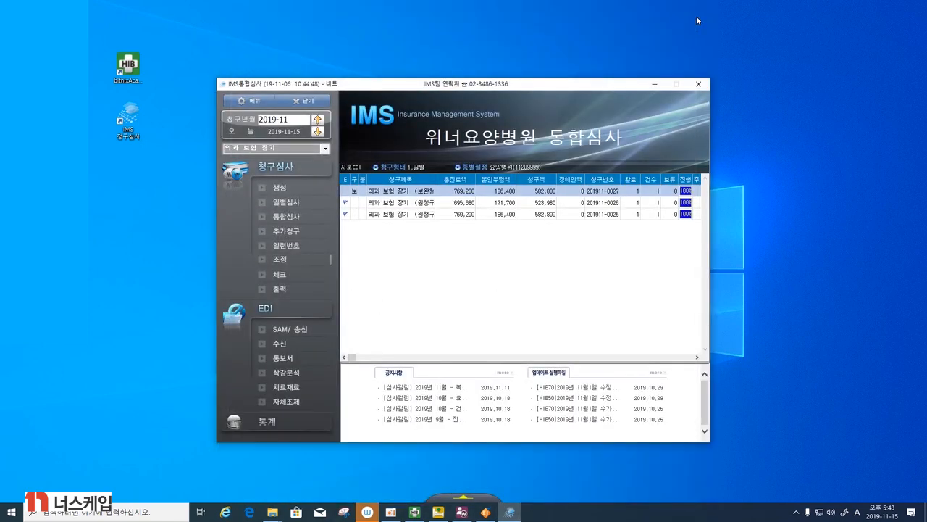
- In SAM/송신, disable sending as a HIRA pre-check (사전점검) and generate the actual-transmission SAM file for the 보완청구 claim
left_click(314, 332)
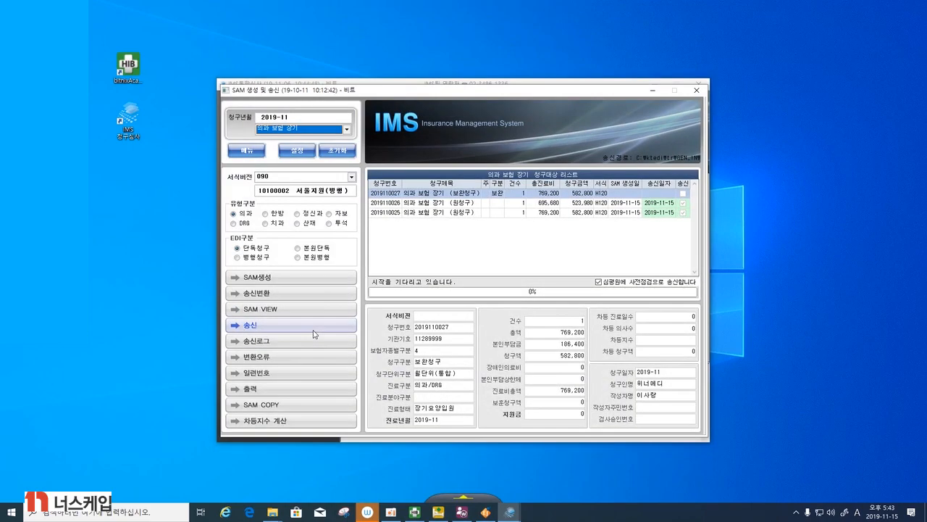
left_click(281, 279)
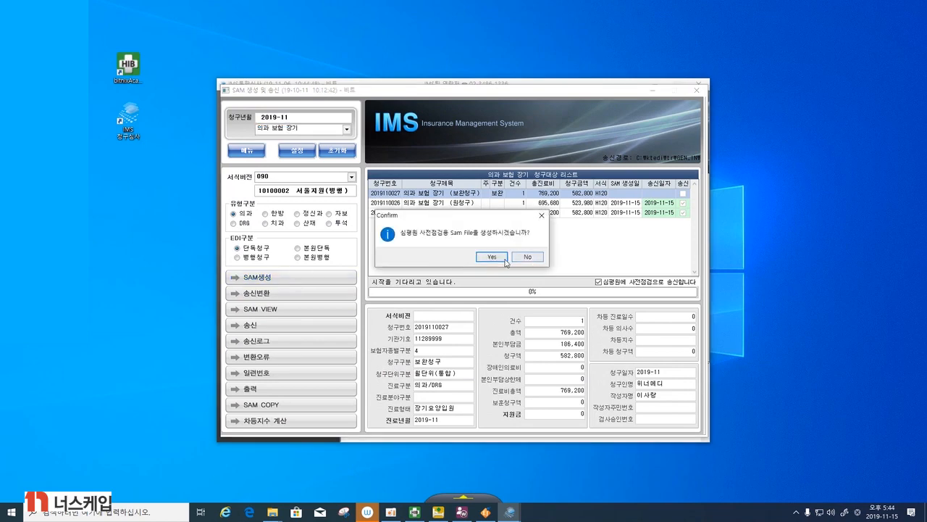
left_click(541, 215)
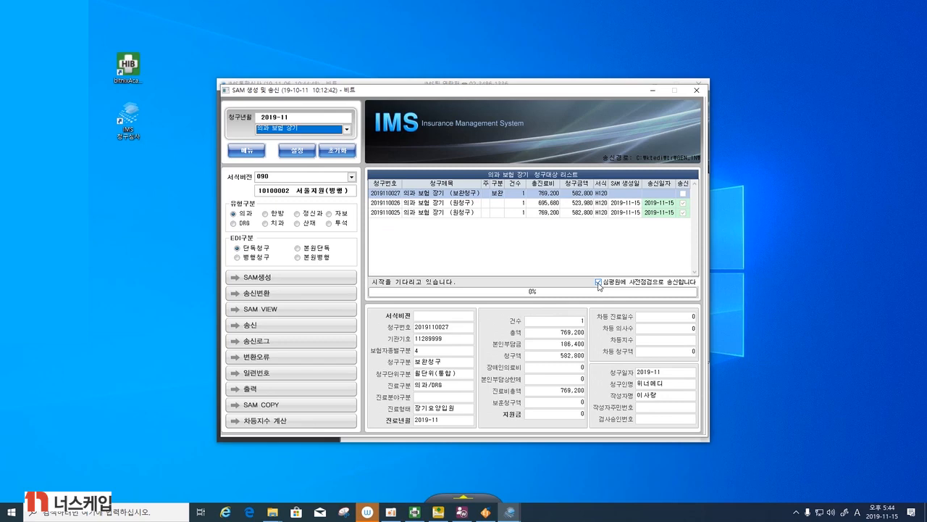
left_click(599, 283)
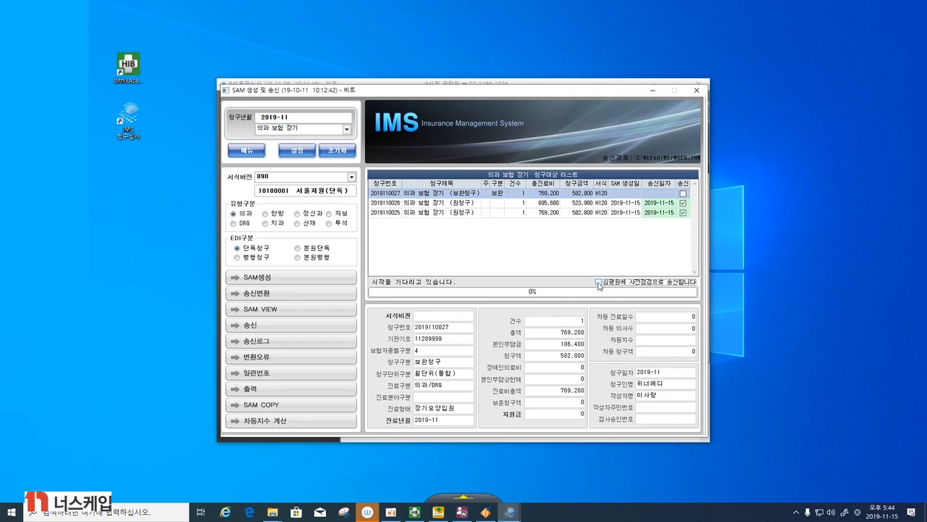
left_click(253, 278)
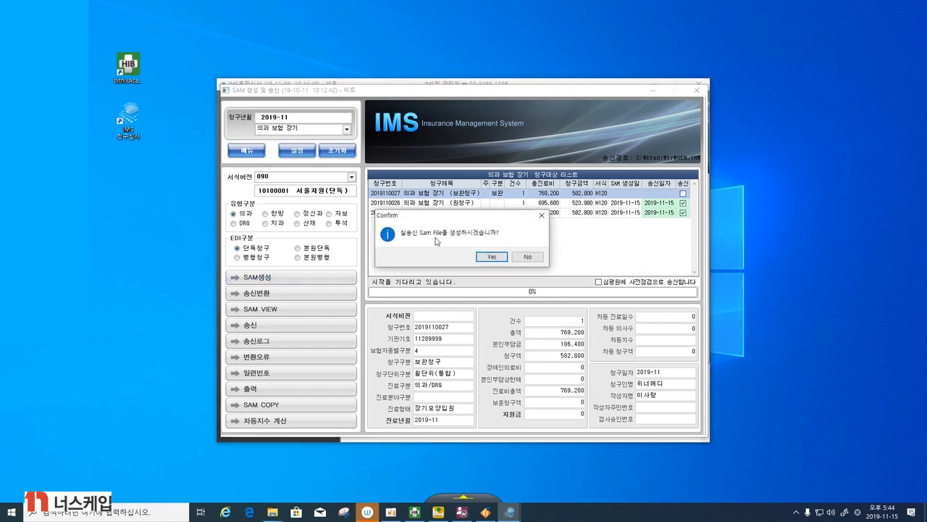
left_click(482, 258)
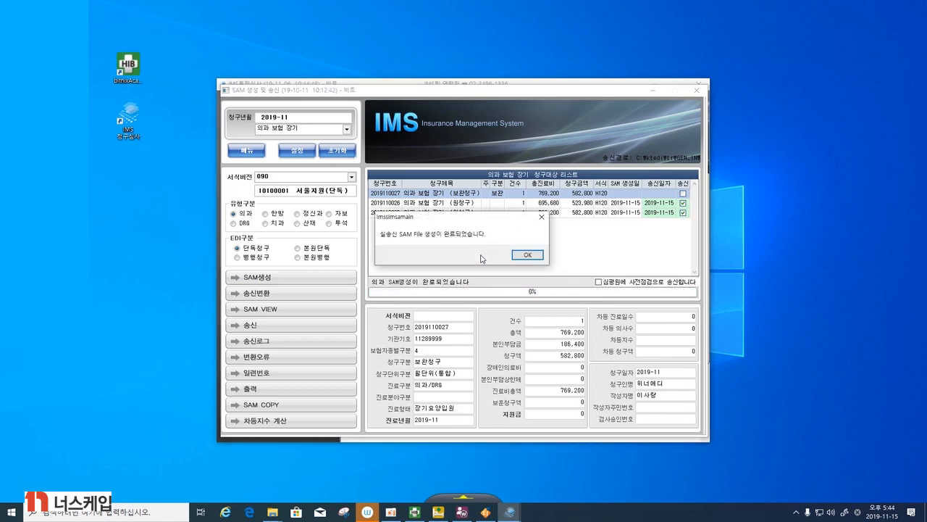
left_click(519, 257)
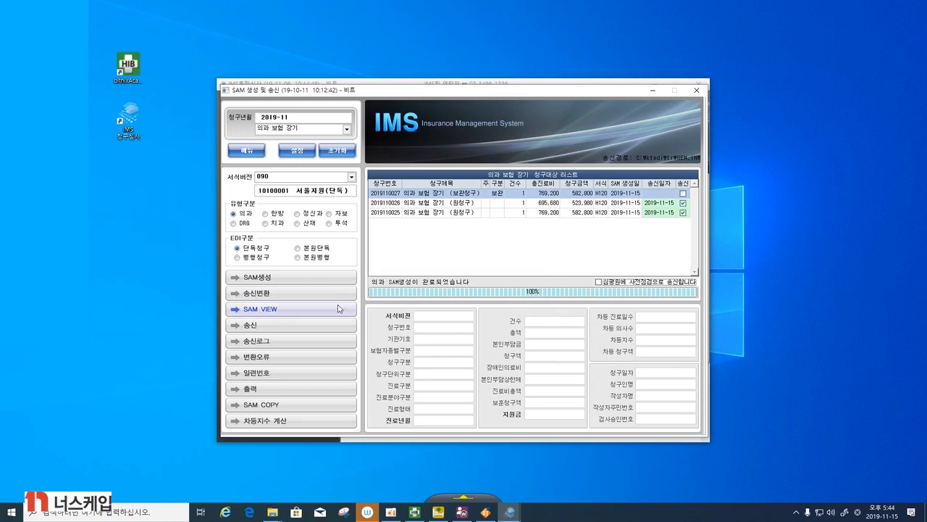
- Try the transmission conversion (송신변환), mark the 보완청구 claim as sent (송신), and exit the SAM window
left_click(307, 293)
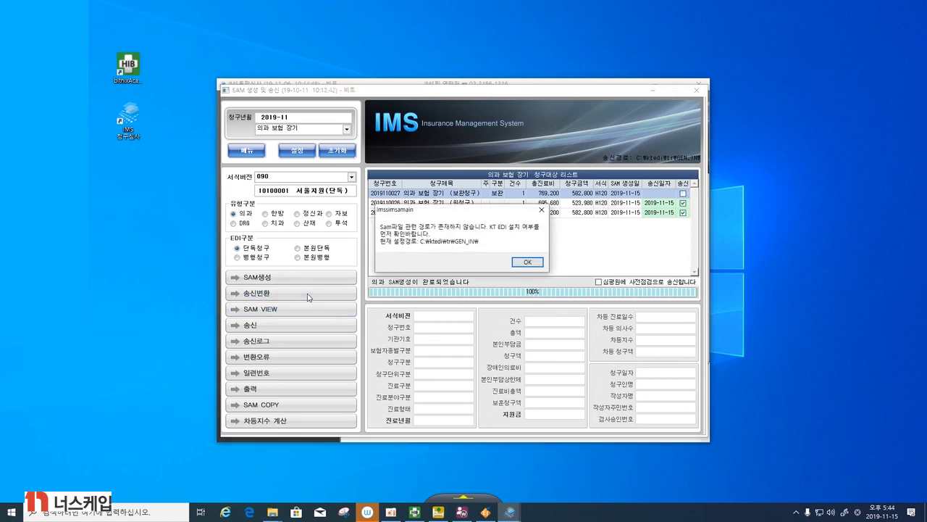
left_click(526, 262)
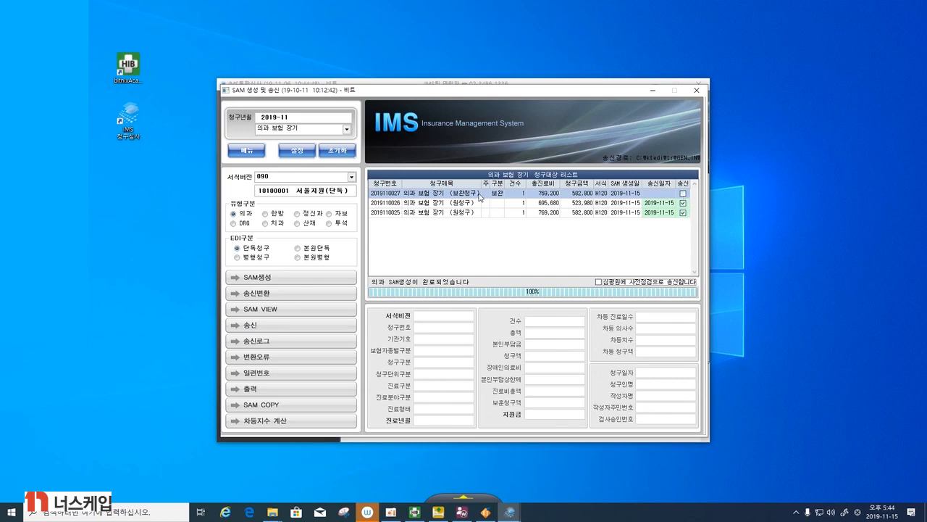
left_click(683, 193)
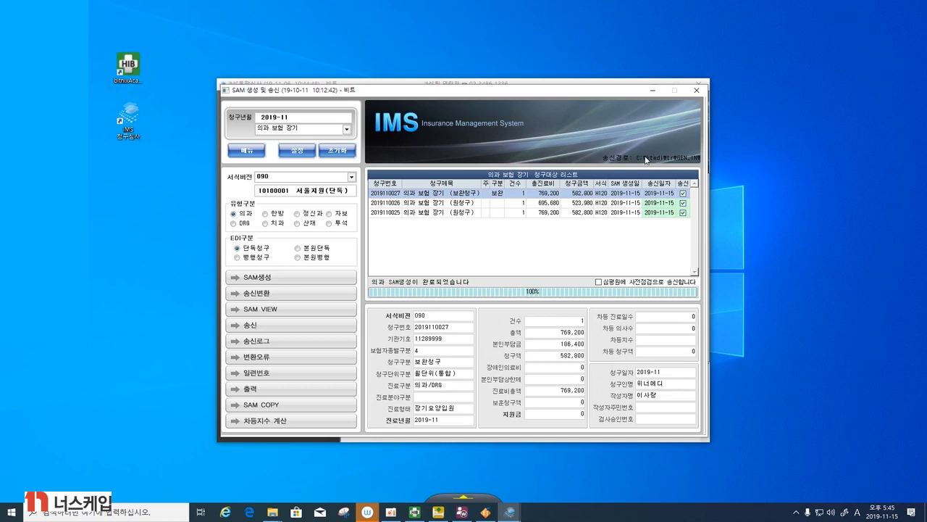
left_click(697, 90)
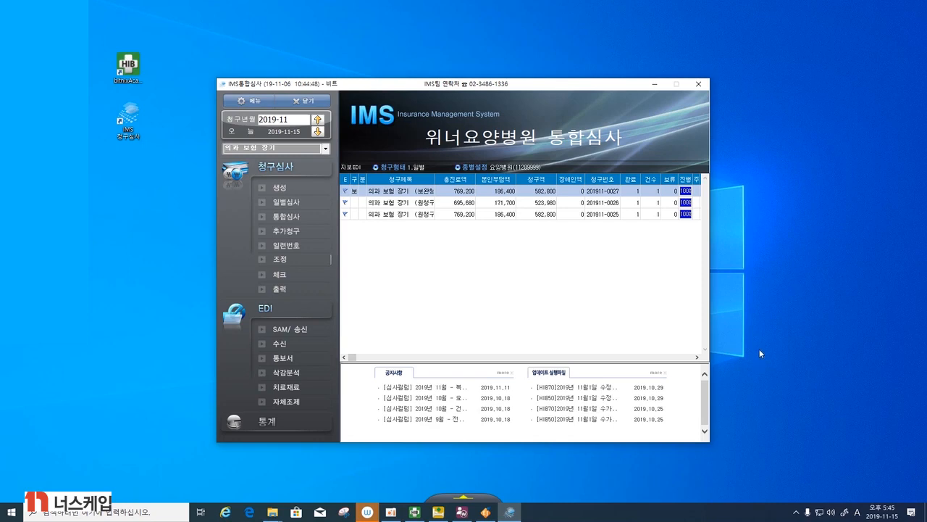
- In EDI reception (수신), try to select Hira - EDI and search for received notices, dismissing the messages
left_click(287, 347)
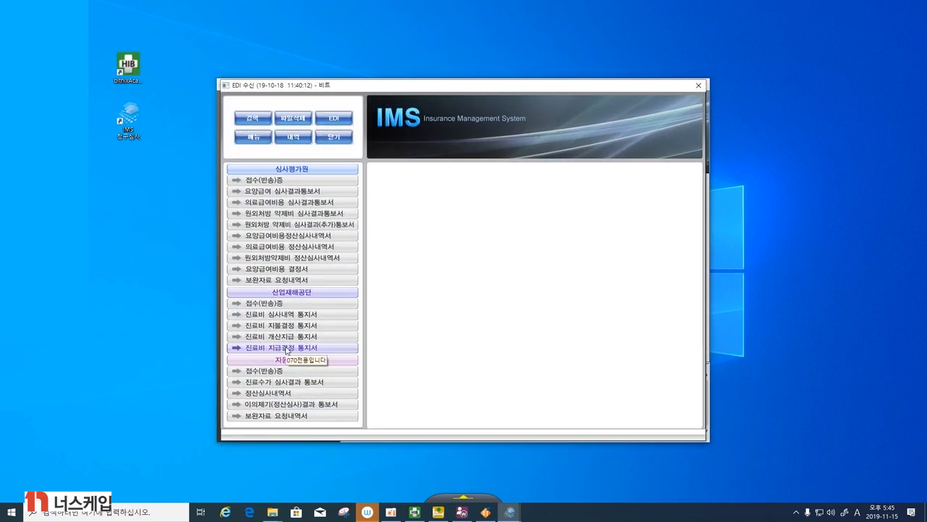
left_click(328, 119)
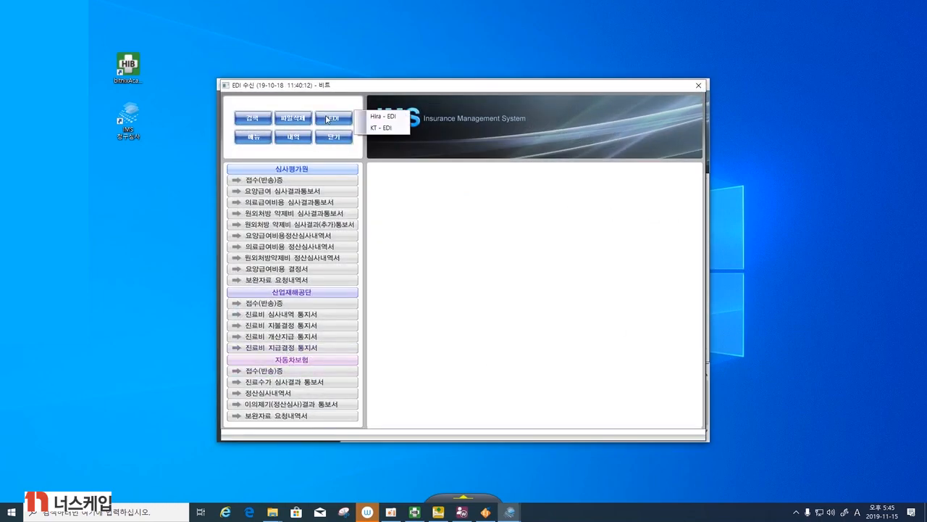
left_click(383, 116)
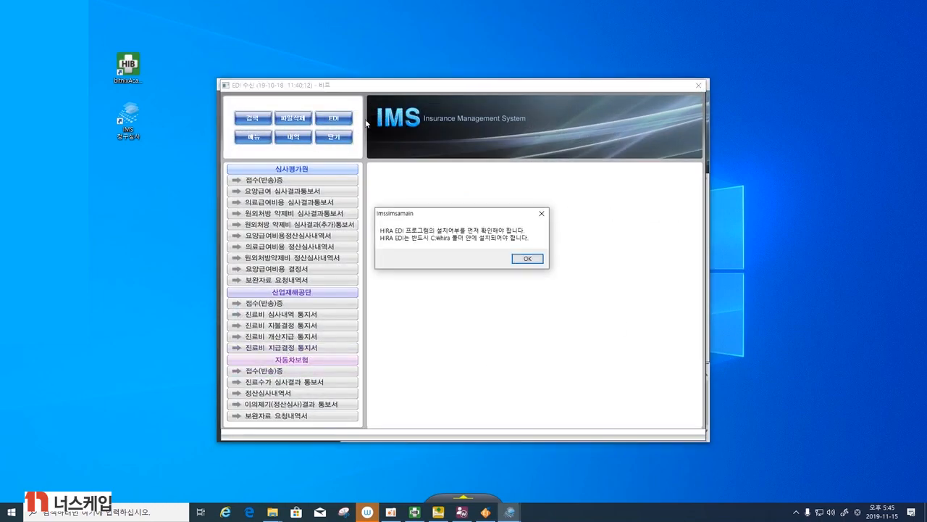
left_click(528, 258)
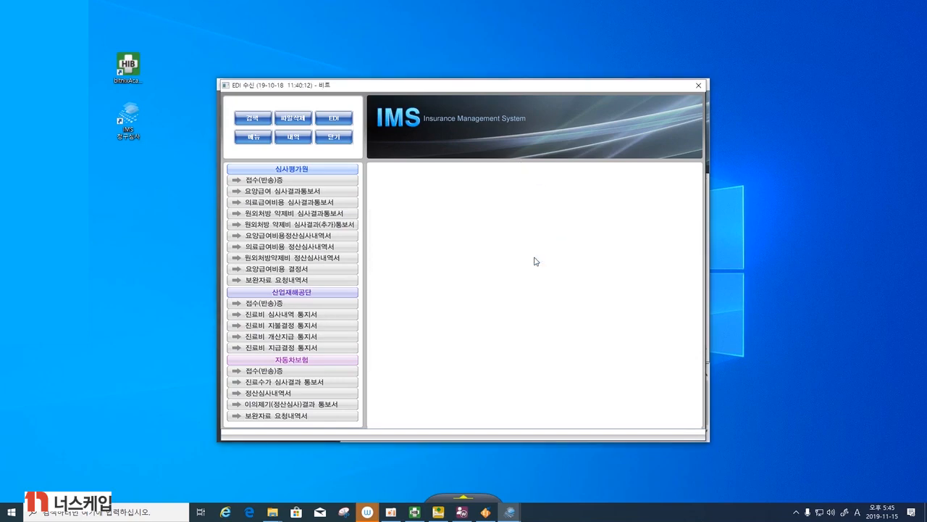
left_click(263, 120)
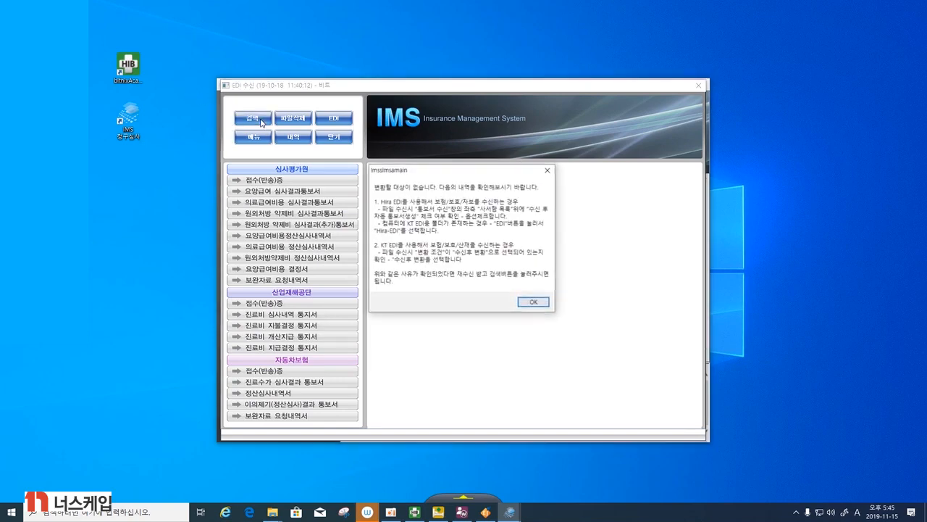
left_click(532, 303)
- View the HIRA receipt/return notices (접수(반송)증) and the 요양급여 심사결과통보서 list, and exit EDI reception
left_click(255, 184)
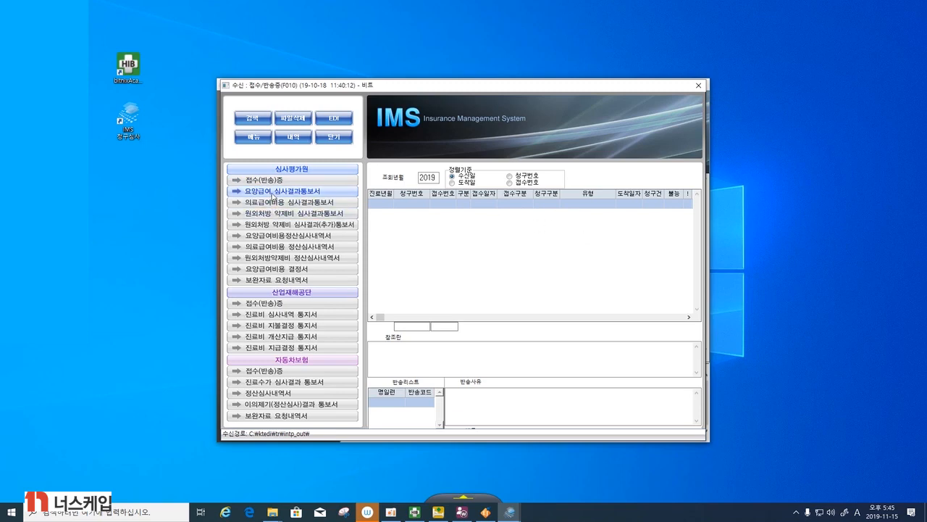
left_click(273, 192)
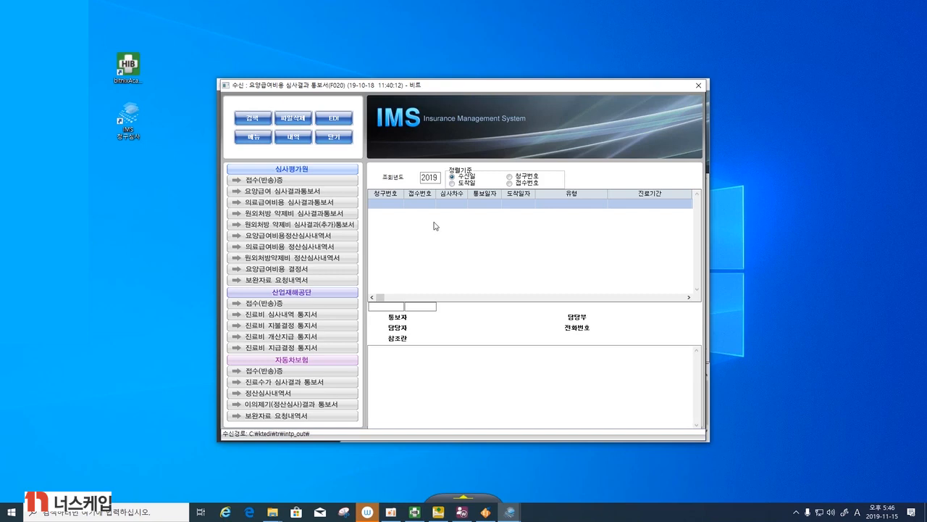
left_click(698, 85)
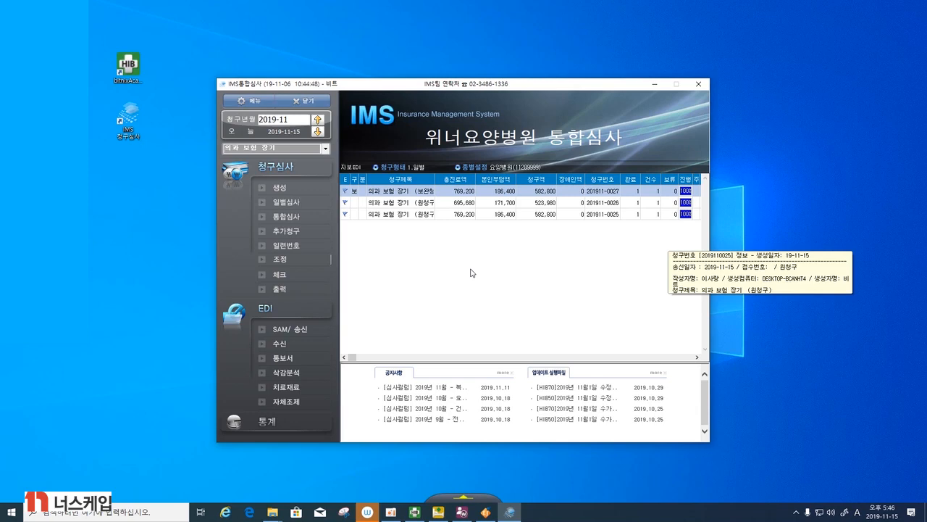
- Open the integrated notice management (통합통보서), examine its notice list, and close it
left_click(299, 361)
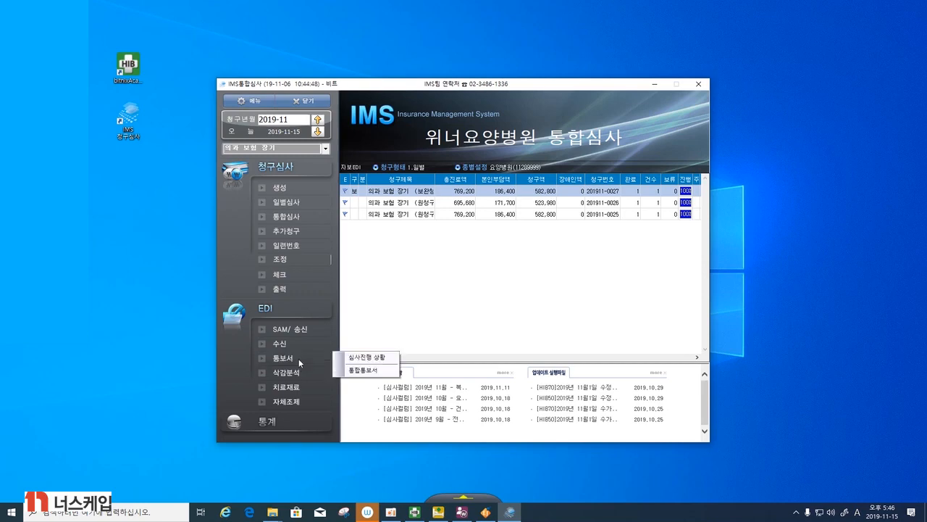
left_click(366, 370)
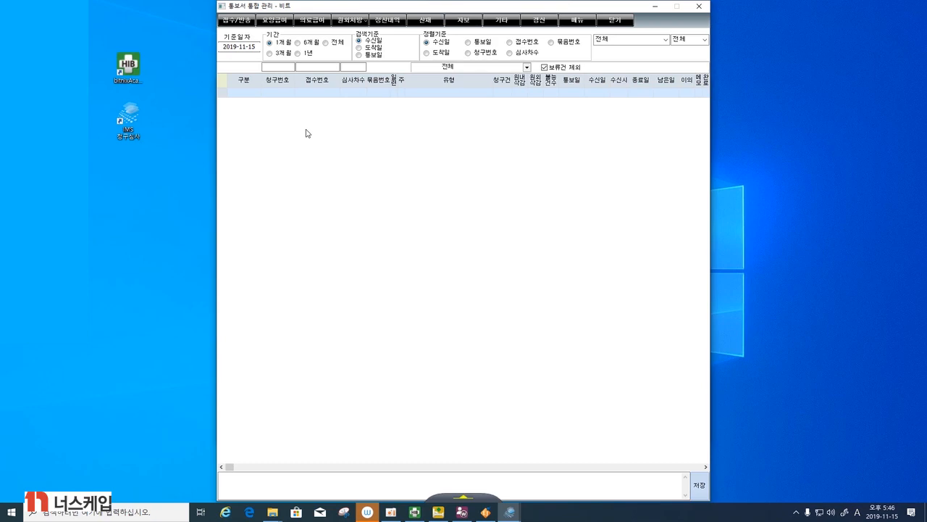
left_click(698, 6)
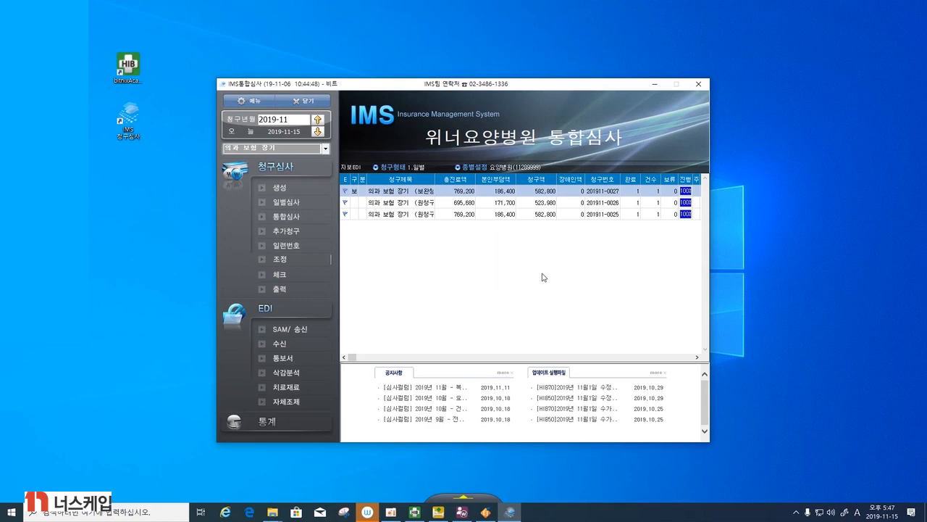
left_click(310, 337)
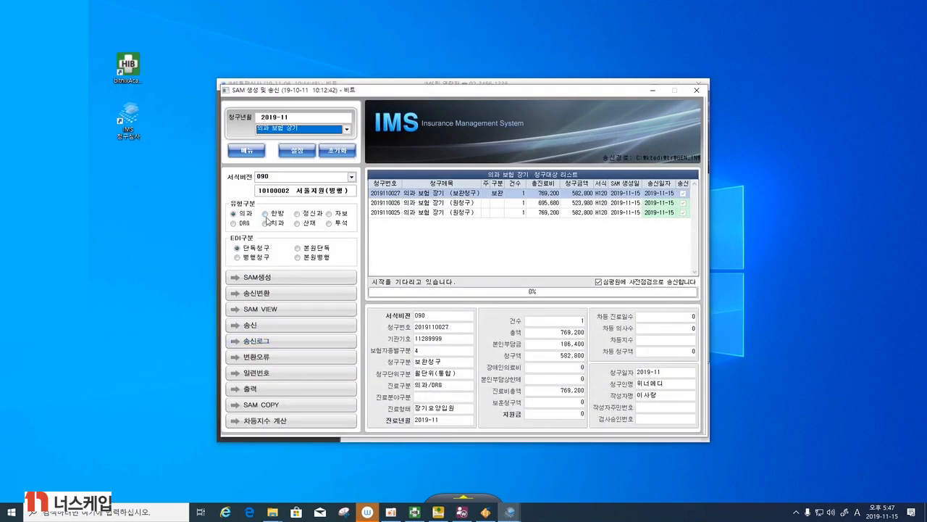
left_click(248, 150)
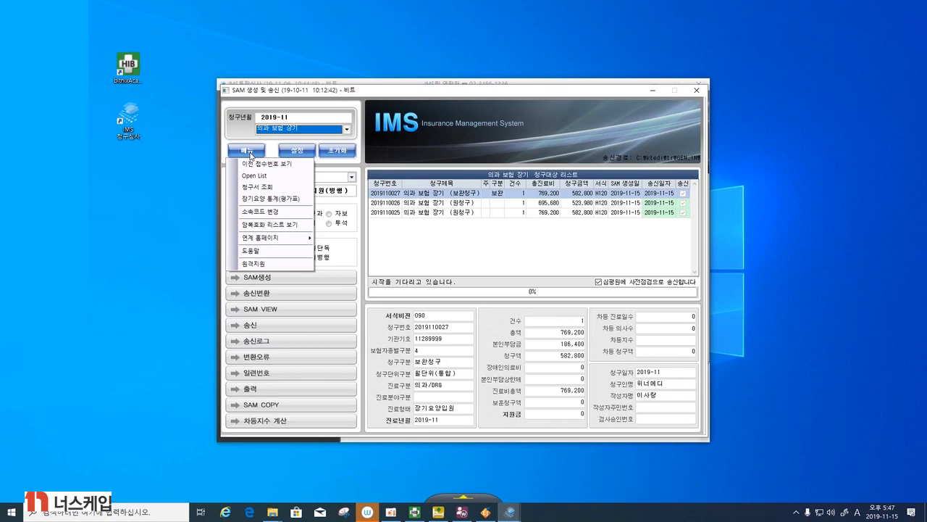
left_click(696, 91)
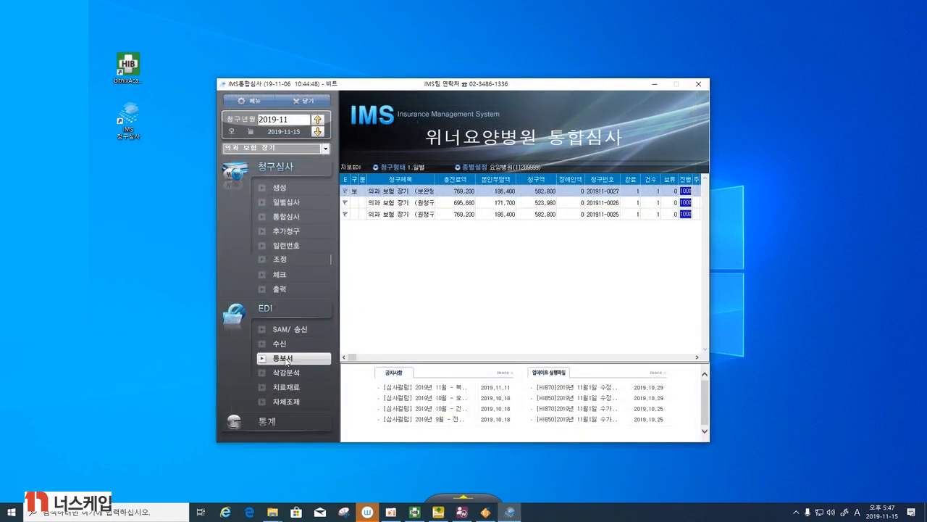
- In claim generation (생성), enter the patient's chart number, choose 보완청구 as the claim type, and build the patient list
left_click(279, 188)
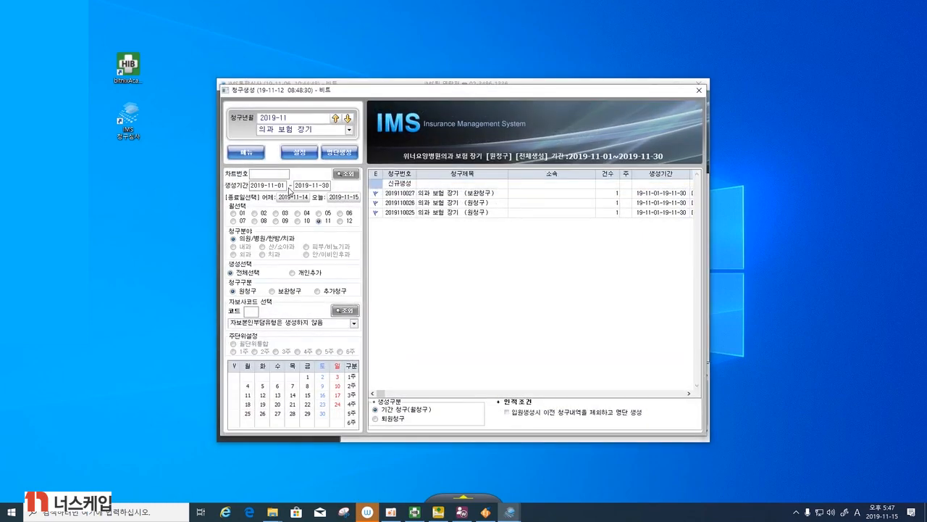
left_click(255, 175)
type("9")
key("Return")
left_click(273, 292)
left_click(336, 160)
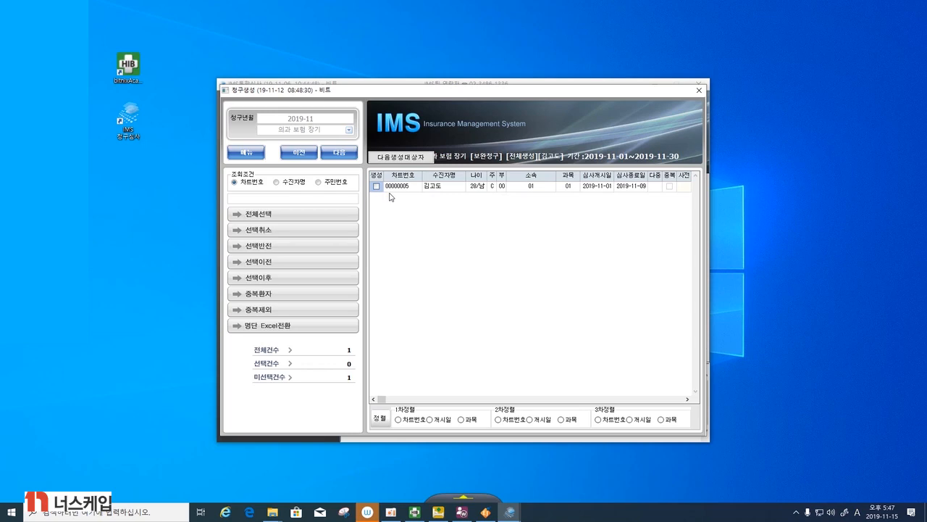
- Select the listed patient, run the 보완청구 claim generation, and finish the generation window
left_click(376, 187)
left_click(345, 154)
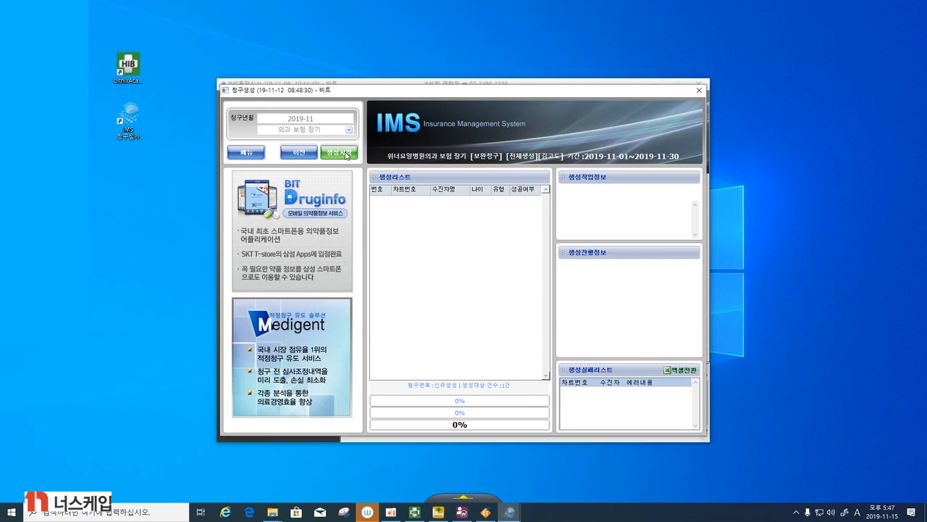
left_click(347, 154)
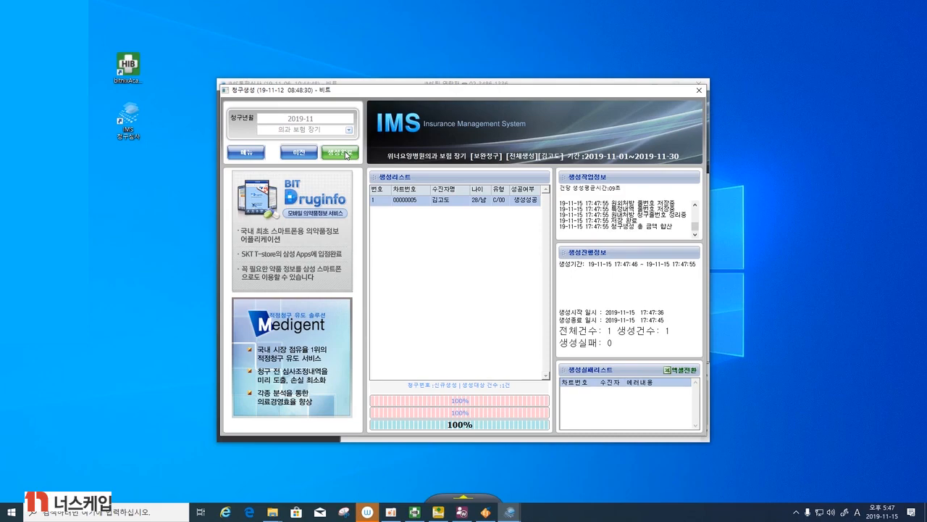
left_click(347, 153)
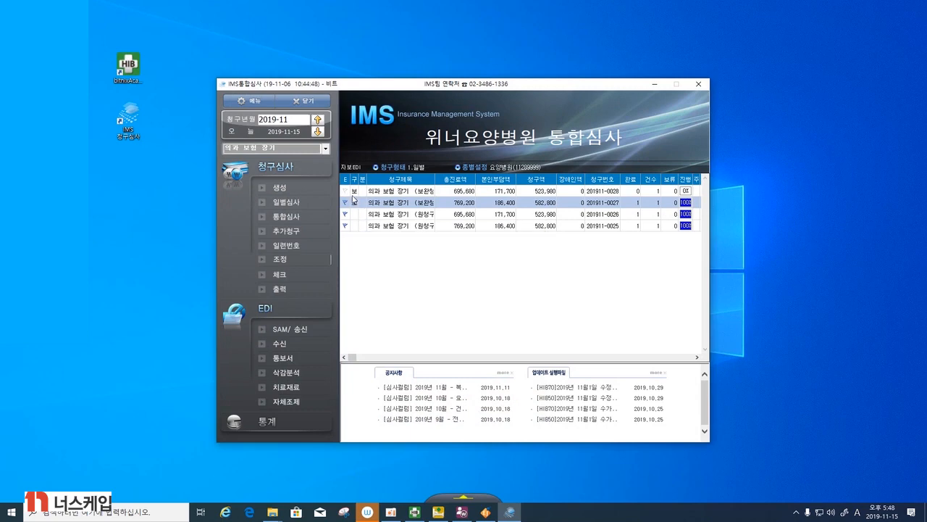
- Open the newest 보완청구 claim in the claim list for review and examine its prescription items
mouse_move(352, 198)
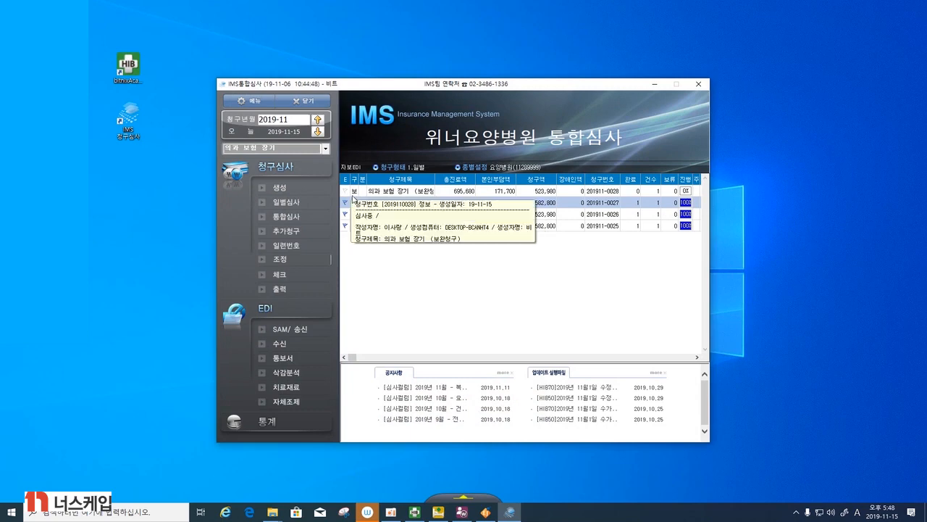
left_click(352, 193)
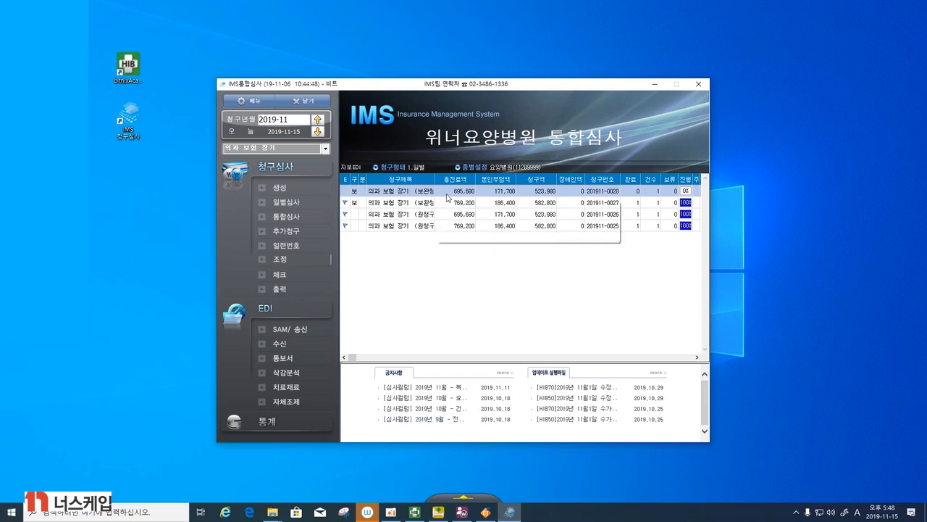
mouse_move(428, 229)
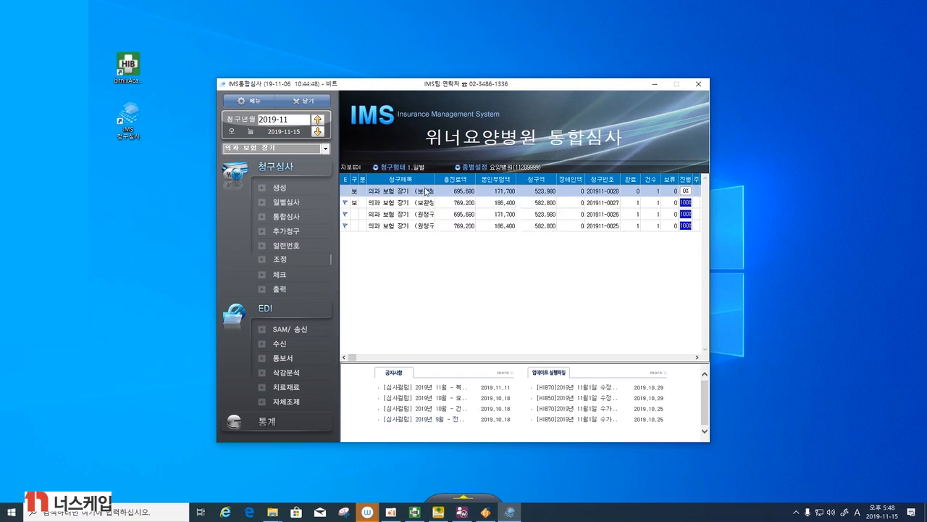
mouse_move(425, 191)
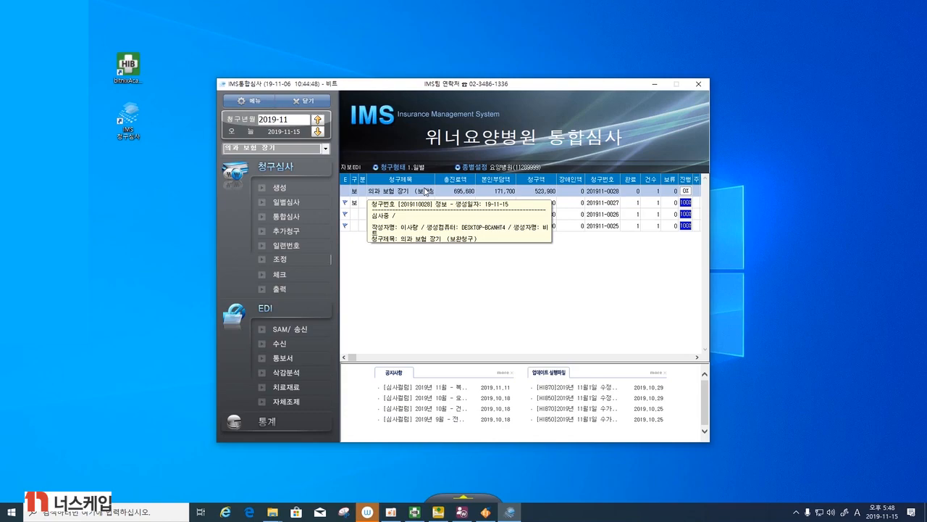
double_click(355, 192)
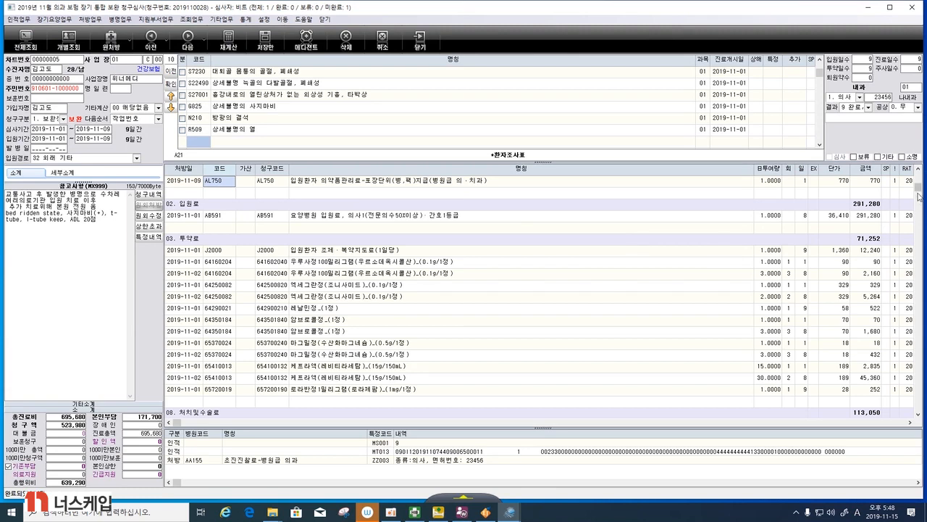
left_click_drag(918, 191, 919, 177)
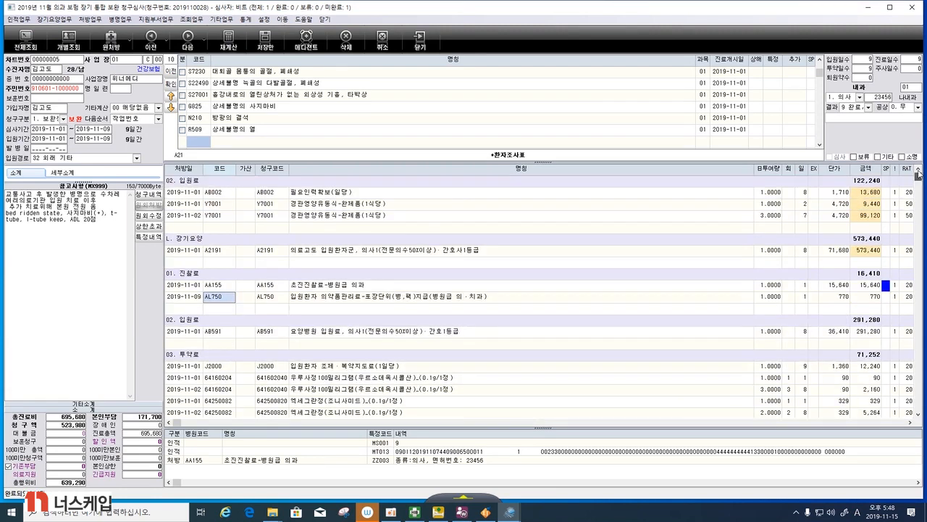
- Open 이전접수번호 변경 and look up the 조정사유 code for missing or incorrect 요양병원 환자평가표 entries, closing the code list
left_click(19, 19)
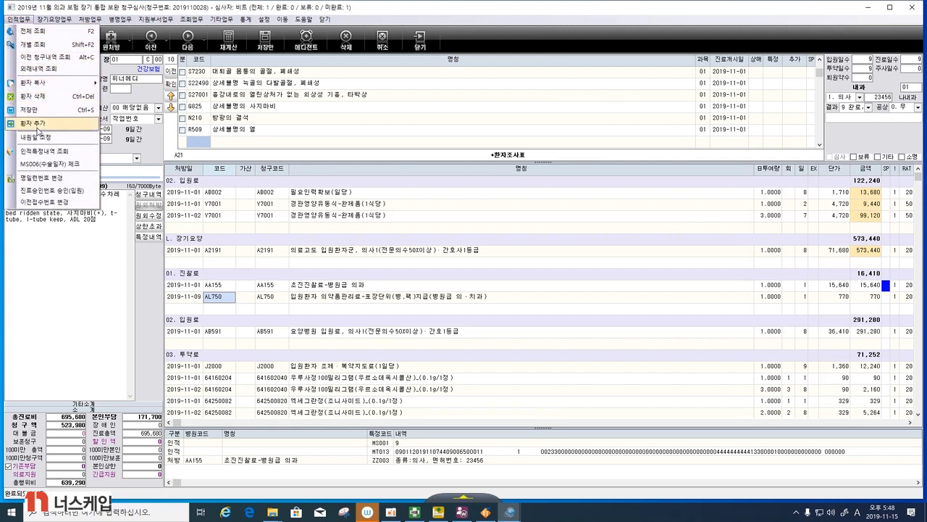
left_click(35, 202)
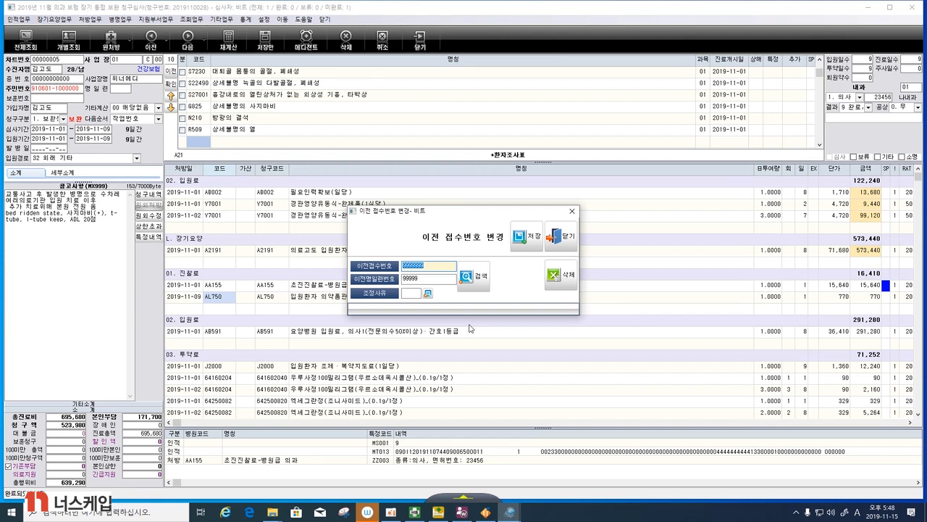
left_click(428, 293)
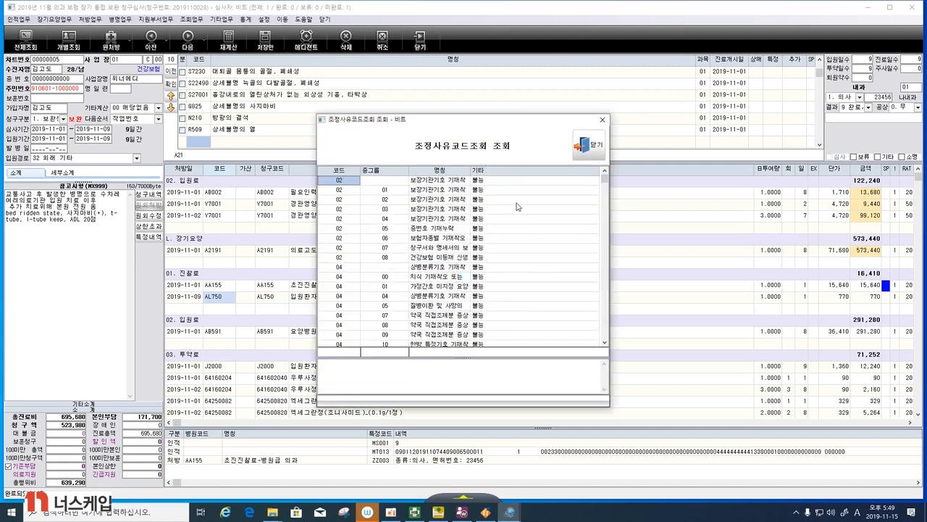
left_click(604, 342)
left_click_drag(604, 343, 604, 344)
scroll(533, 287, "down", 9)
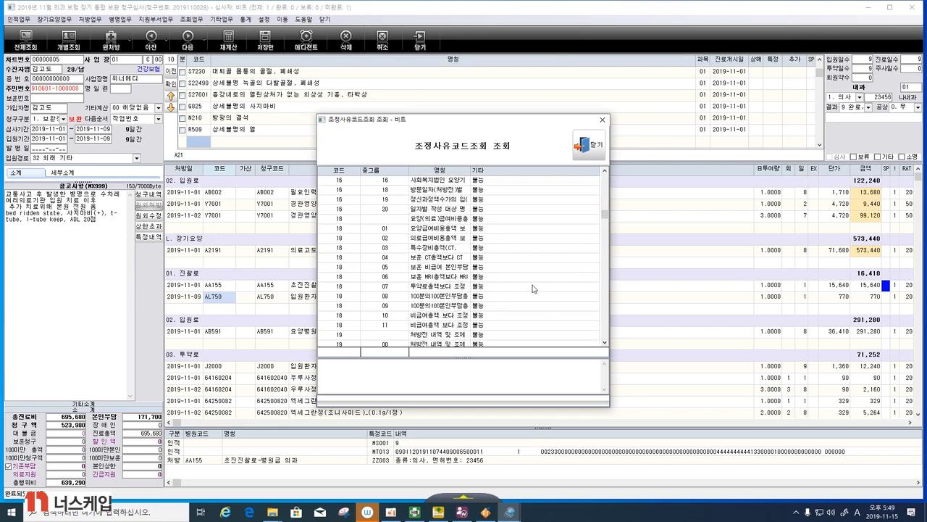
scroll(533, 287, "down", 12)
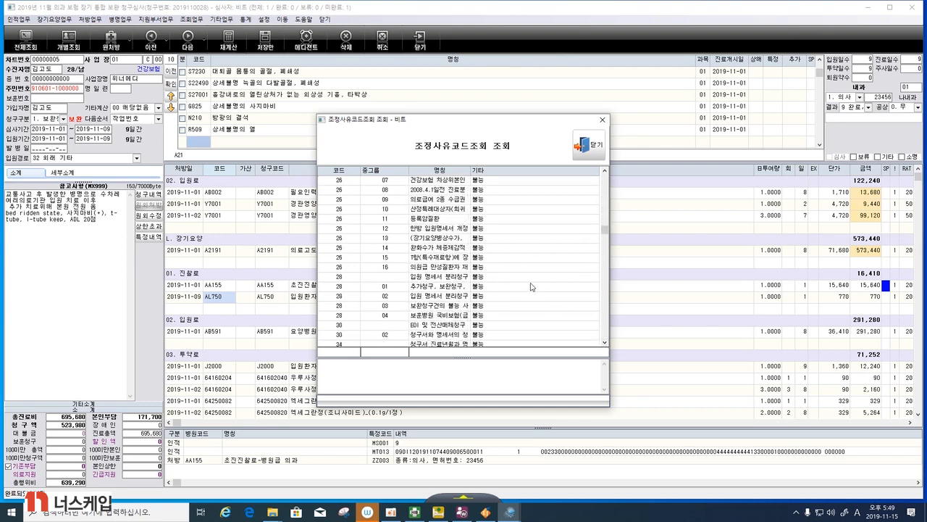
scroll(529, 286, "down", 15)
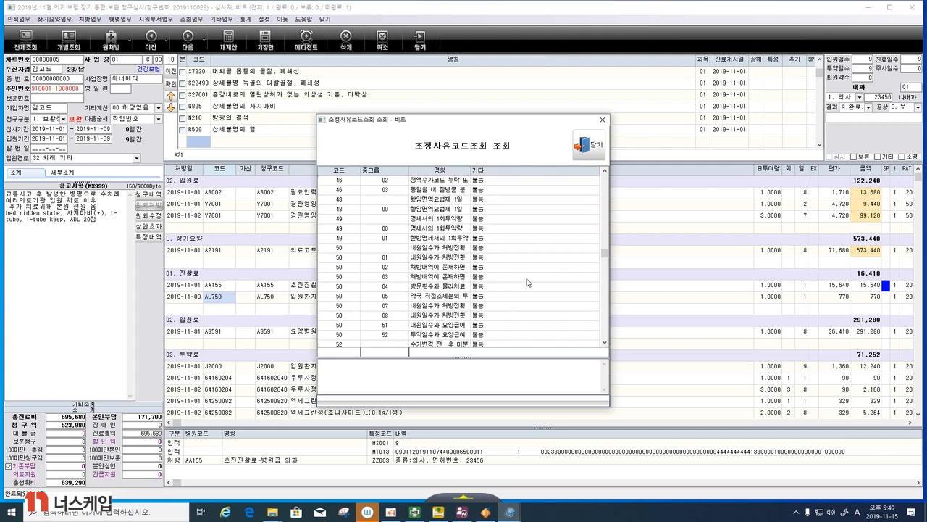
scroll(529, 283, "down", 6)
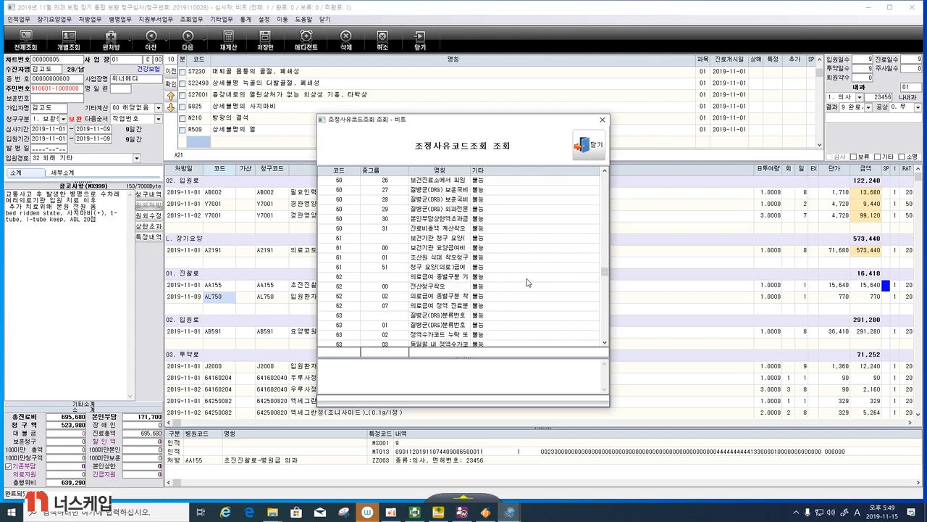
scroll(529, 283, "down", 3)
scroll(528, 282, "down", 2)
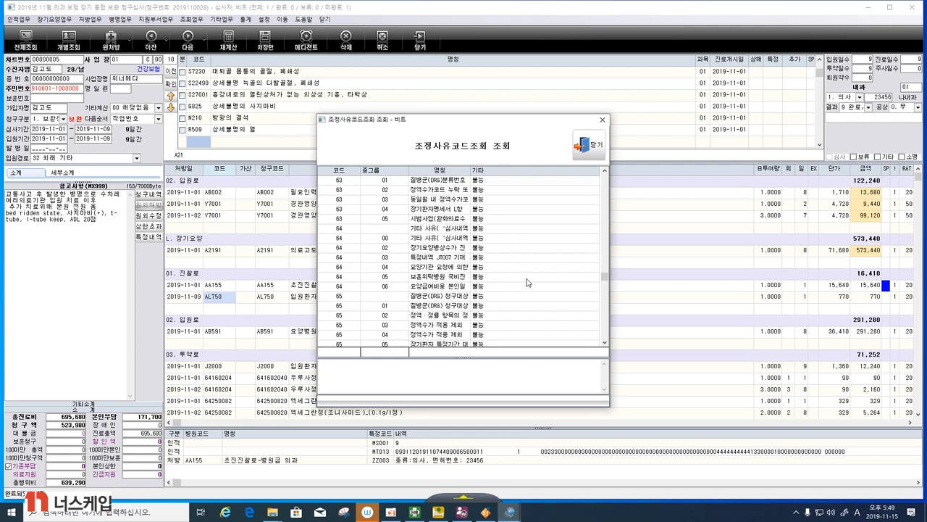
scroll(528, 283, "down", 3)
scroll(528, 283, "down", 1)
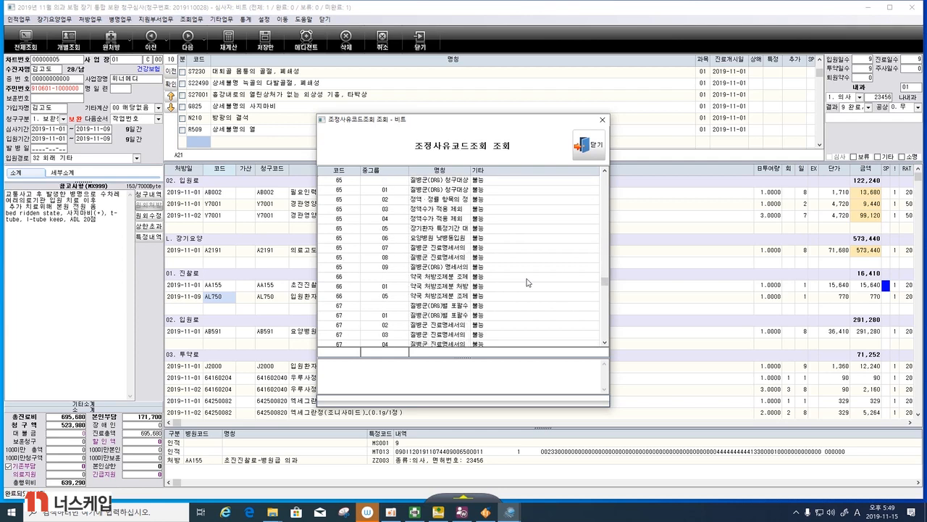
scroll(528, 283, "down", 6)
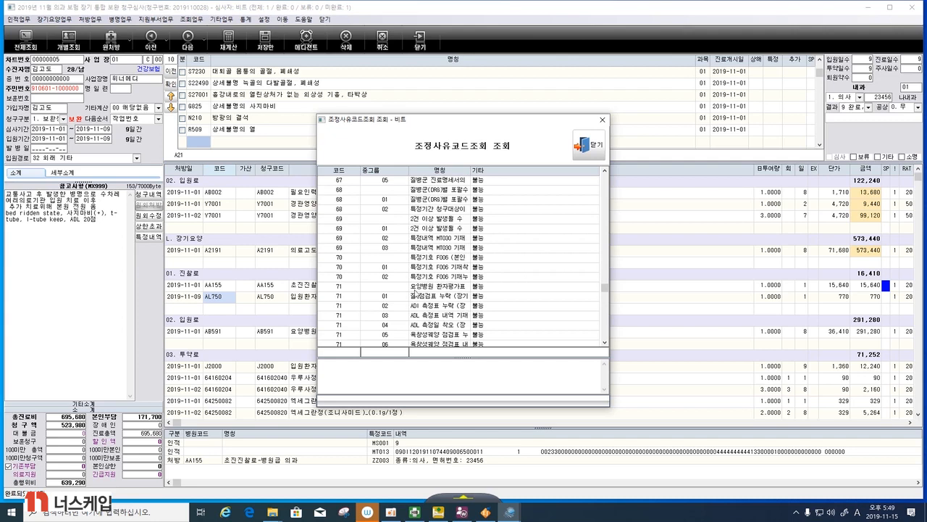
left_click(417, 290)
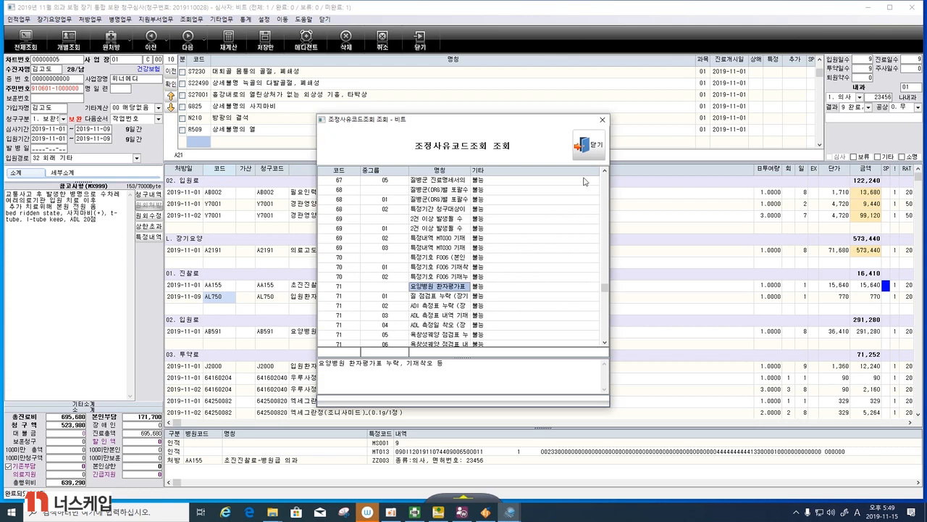
left_click(588, 145)
- Set the 조정사유 in 이전 접수번호 변경 to 71 and save the change
left_click(408, 293)
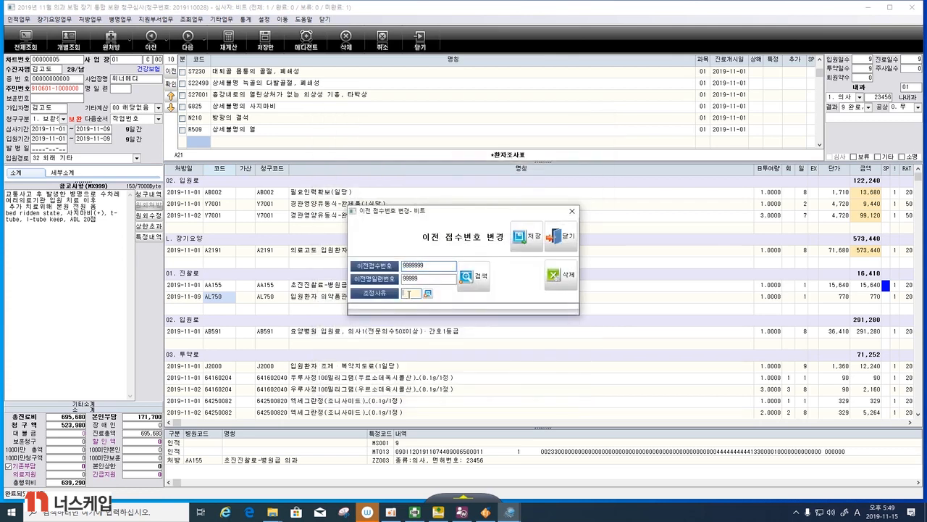
type("700")
type("1")
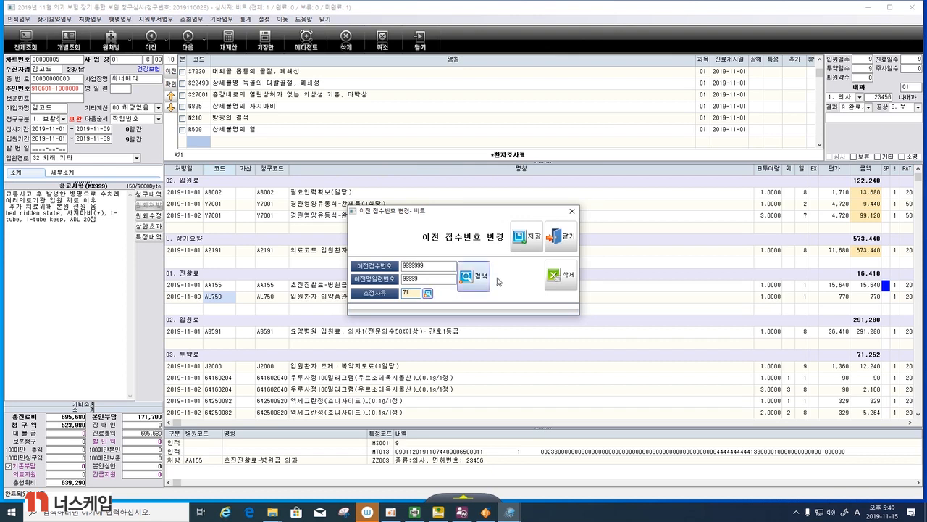
left_click(529, 238)
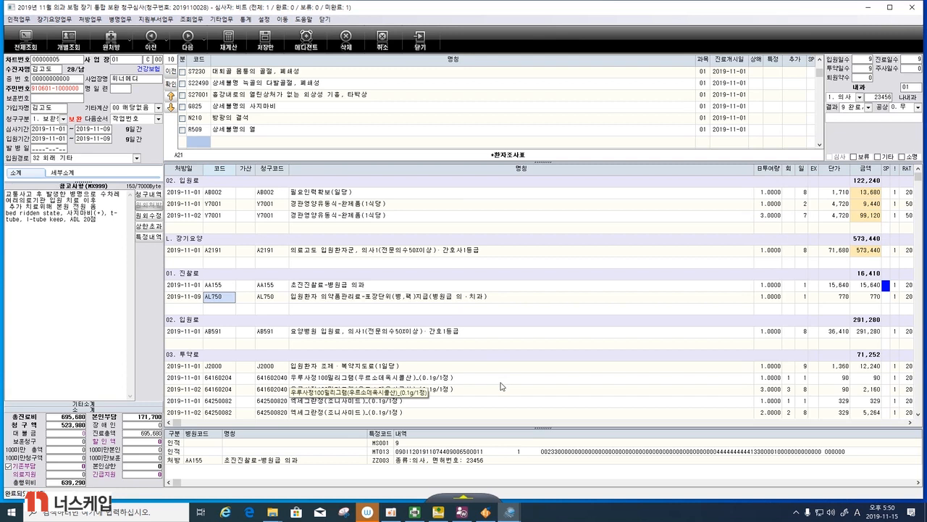
- Check through the prescription items, save the 보완청구 claim, and exit the review with its data saved
scroll(502, 386, "down", 6)
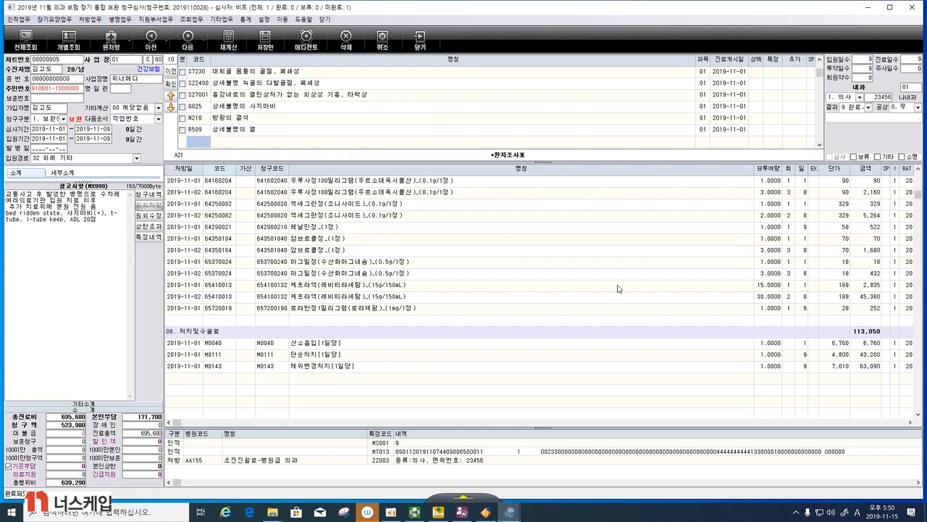
scroll(615, 289, "up", 2)
scroll(614, 289, "up", 4)
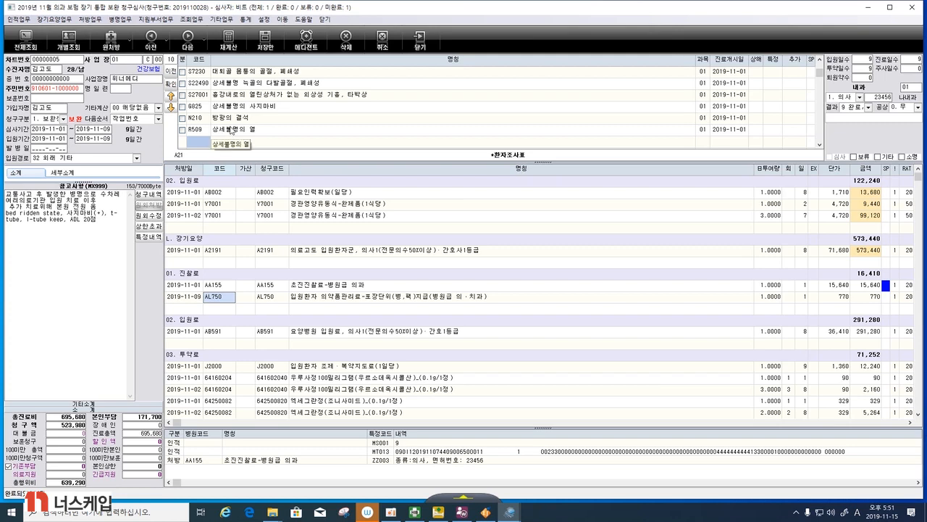
left_click(266, 44)
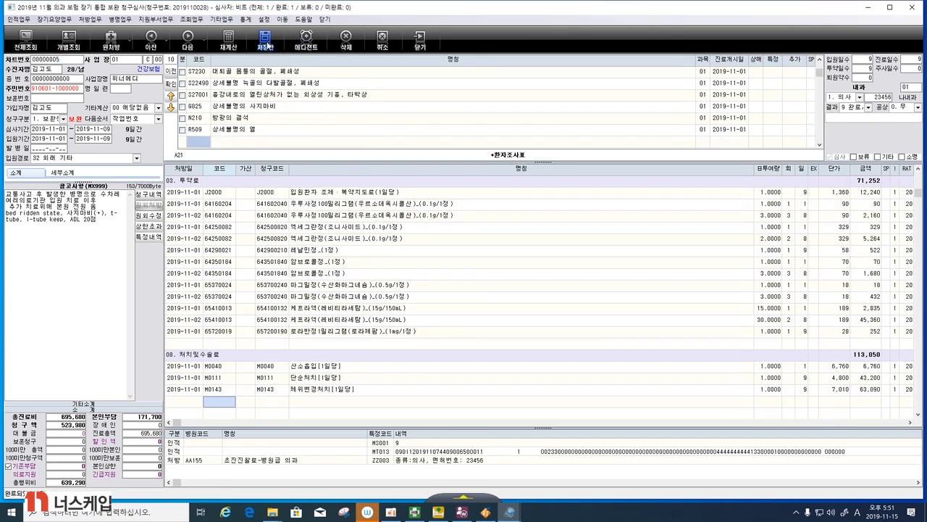
left_click(911, 7)
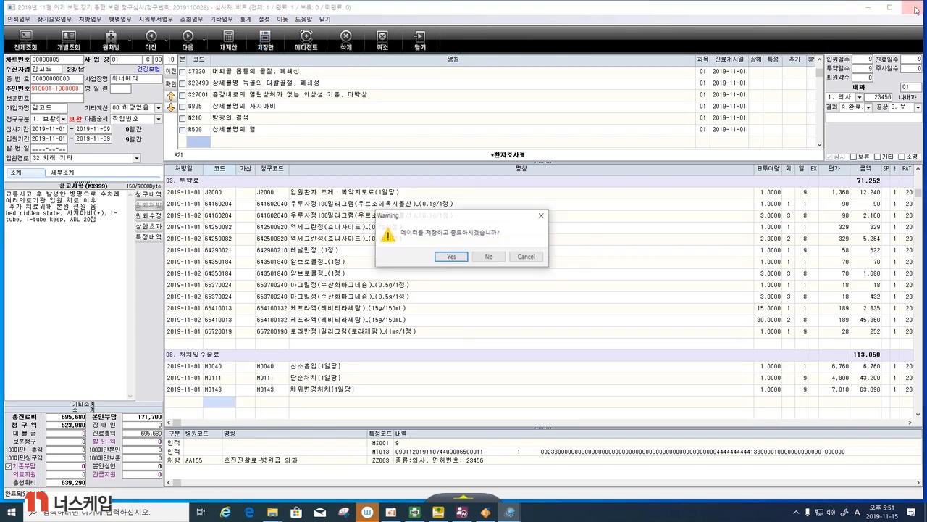
left_click(451, 256)
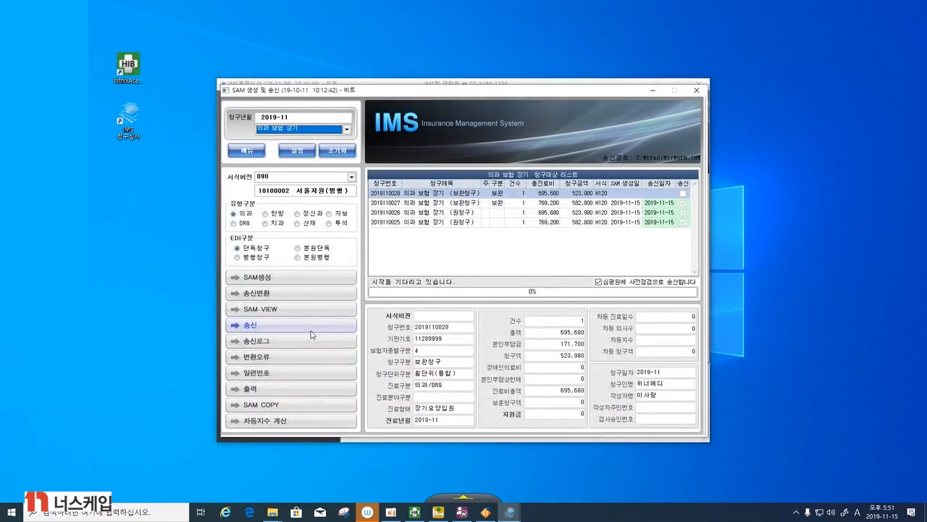
- Open 장기요양 통계(평가표) for the newest 보완청구 claim and recalculate all its entries
left_click(246, 150)
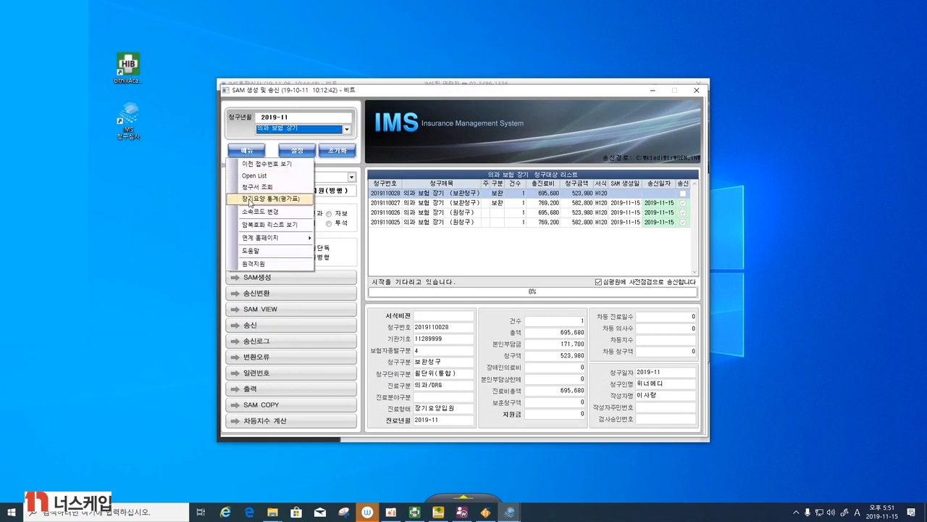
left_click(250, 202)
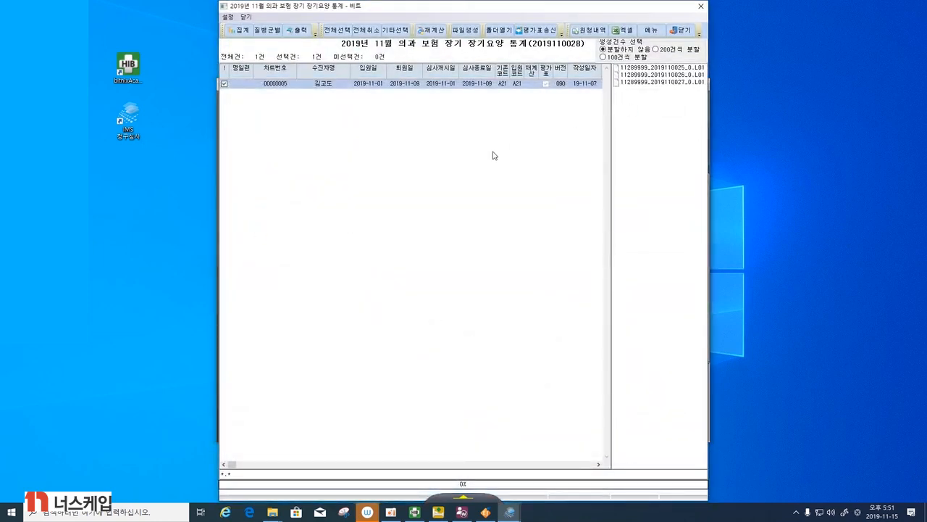
left_click(435, 31)
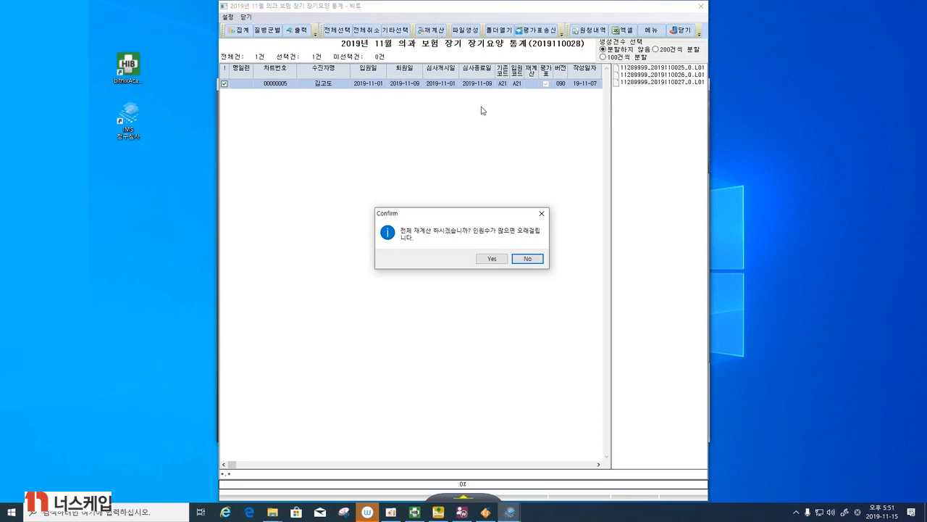
left_click(492, 259)
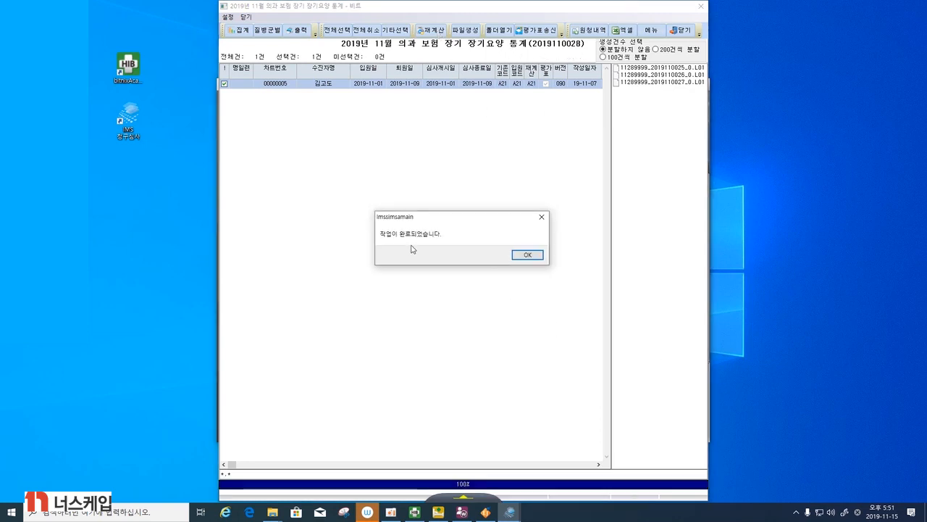
left_click(524, 261)
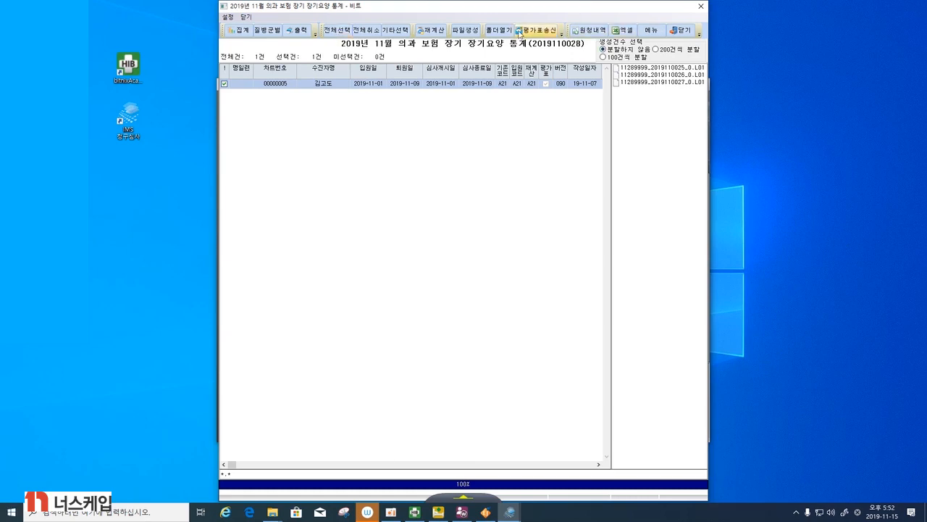
- Generate the evaluation (평가표) file for the selected entry in 장기요양 통계
left_click(474, 32)
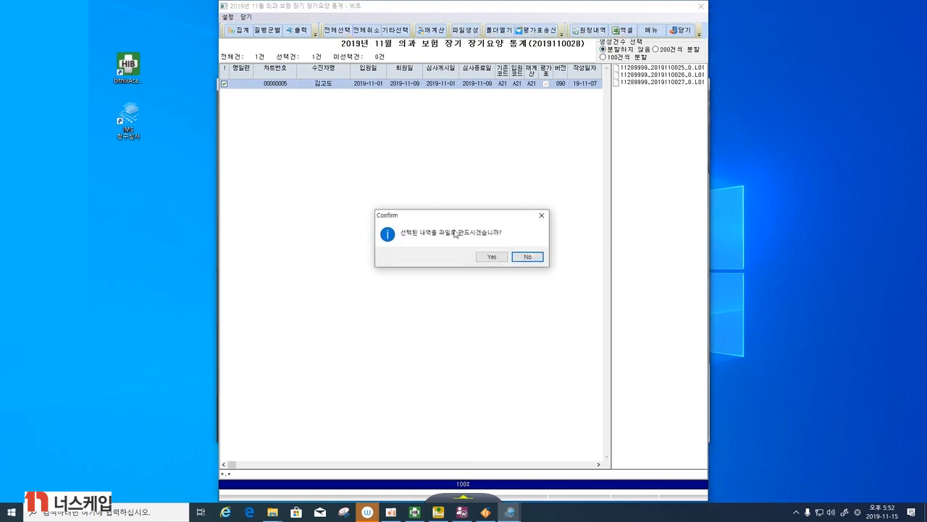
left_click(490, 257)
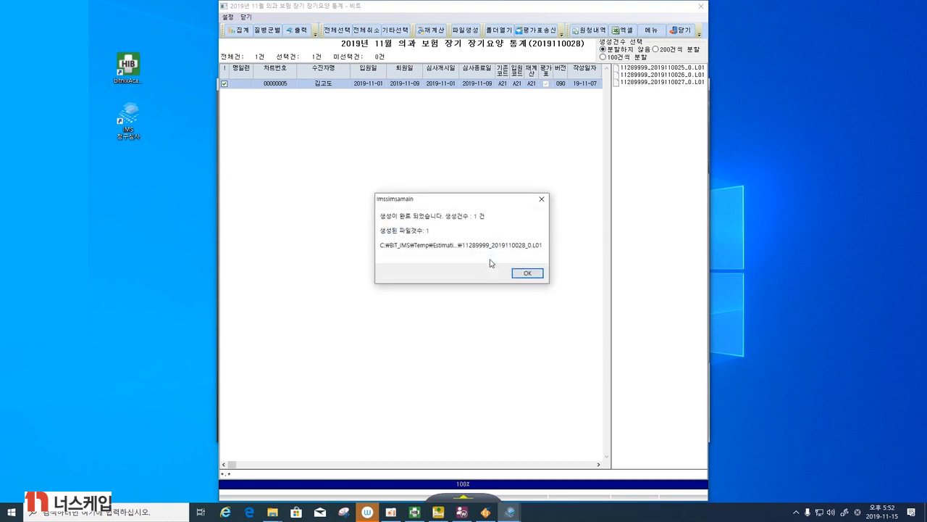
left_click(519, 275)
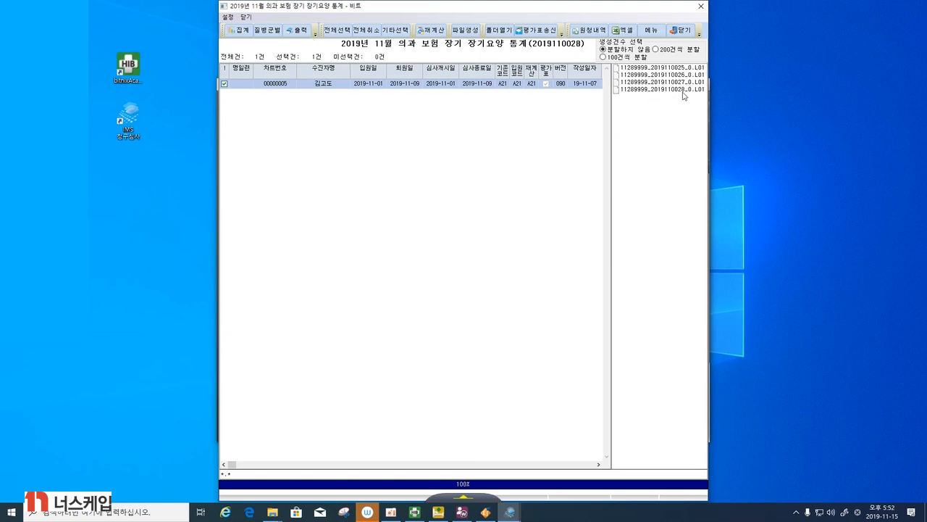
- Try to send the evaluation file with 평가표송신, and close the statistics and SAM 생성 및 송신 windows
left_click(545, 32)
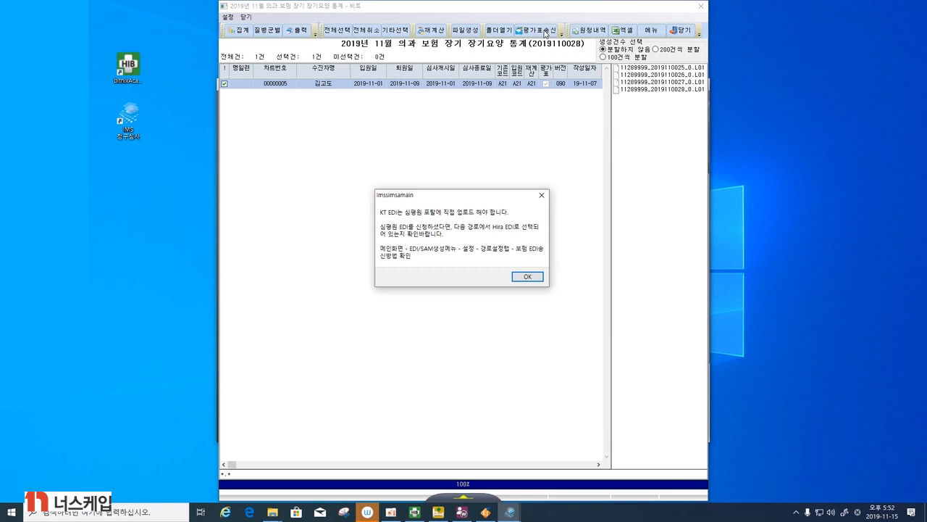
left_click(528, 276)
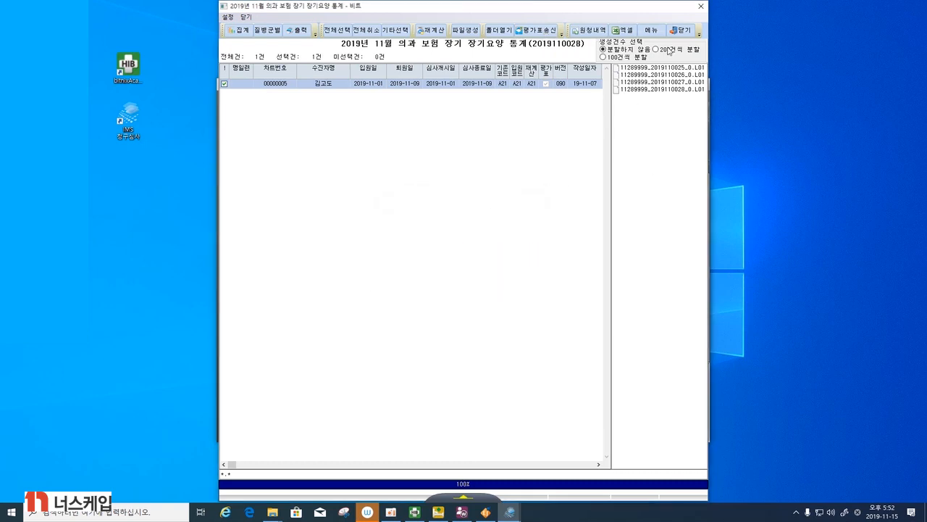
left_click(699, 7)
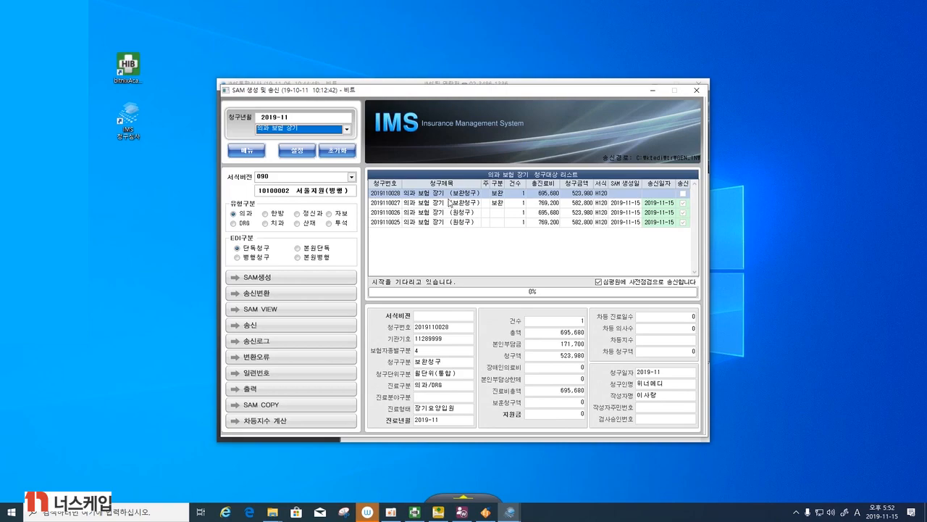
left_click(696, 91)
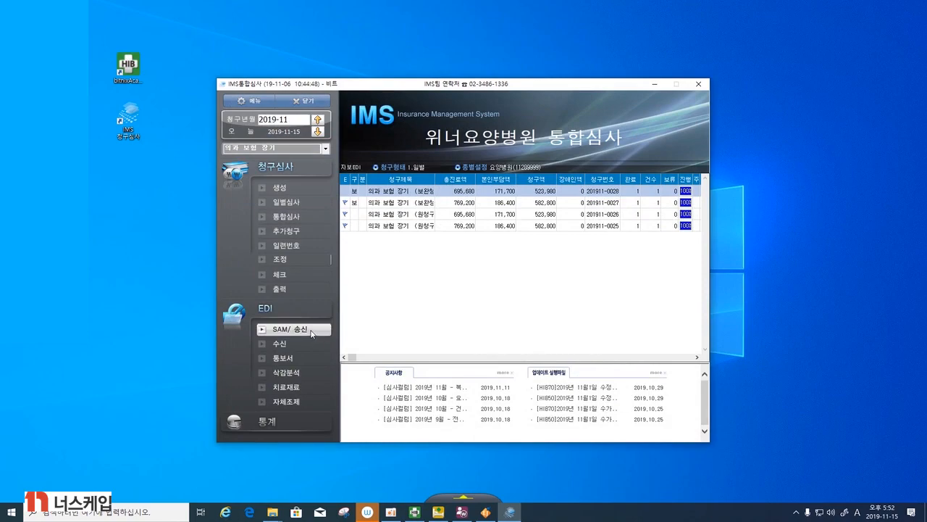
- Reopen SAM 생성 및 송신, turn off 심평원 사전점검 sending, and generate the 실송신 SAM file for the newest 보완청구 claim
left_click(312, 333)
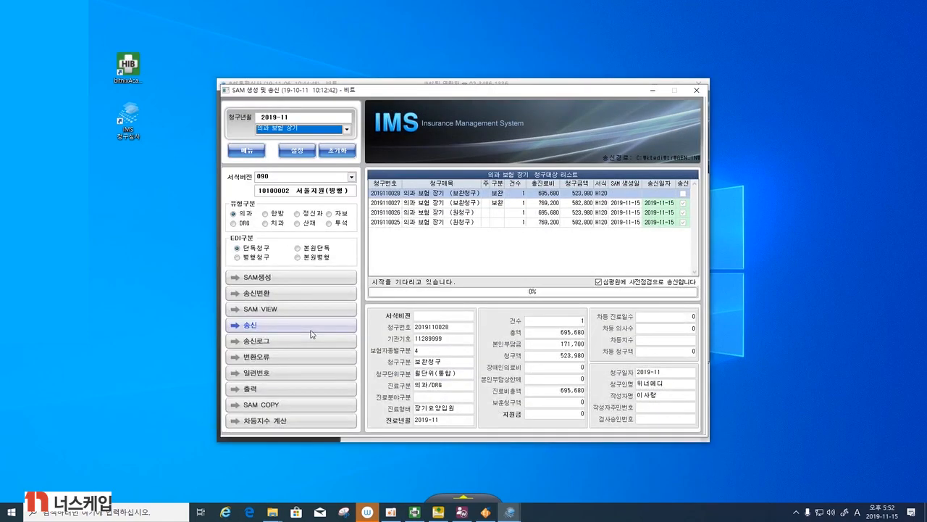
left_click(294, 282)
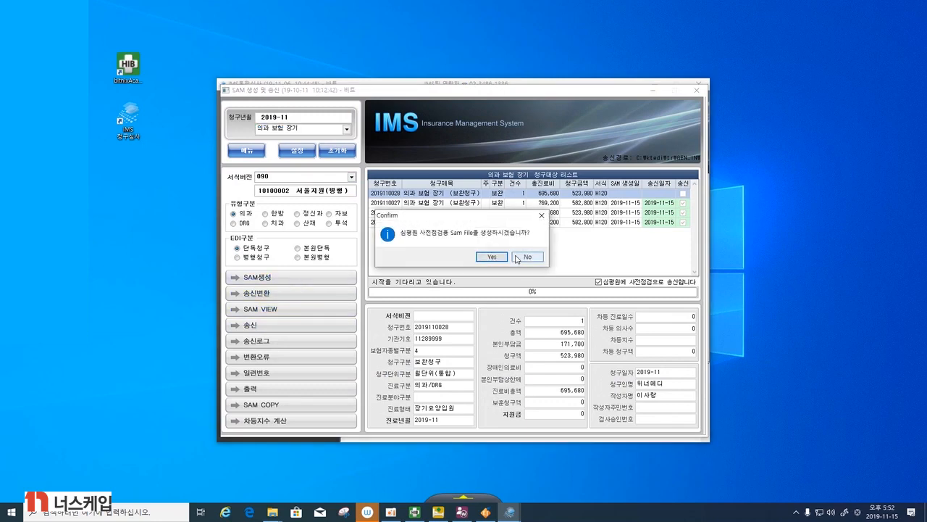
left_click(541, 215)
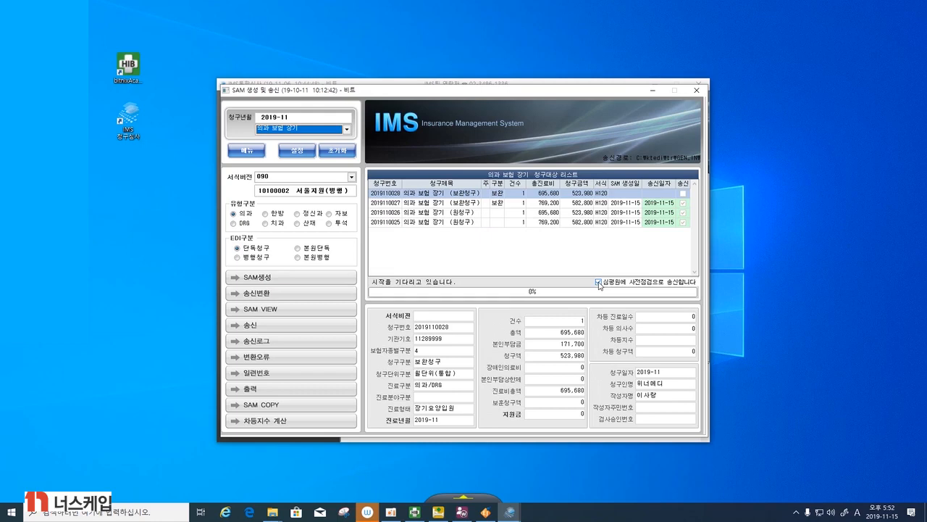
left_click(599, 283)
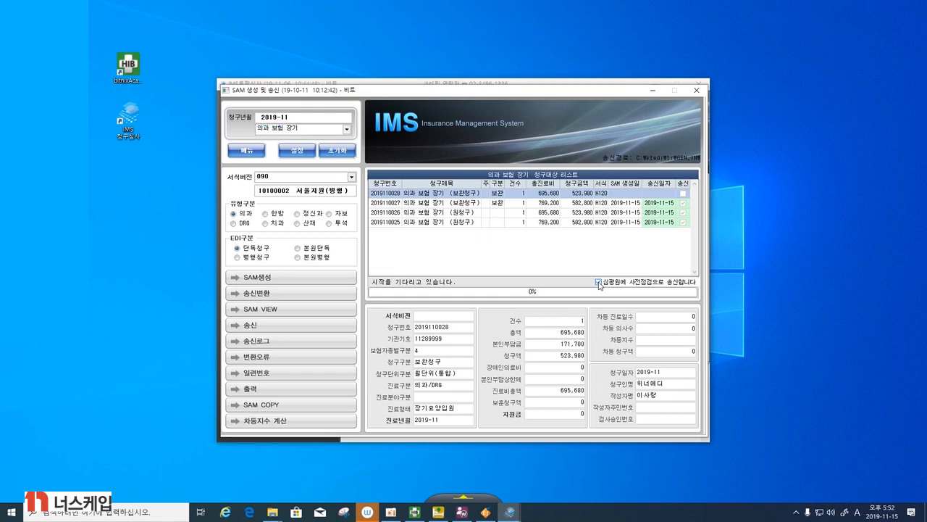
left_click(323, 281)
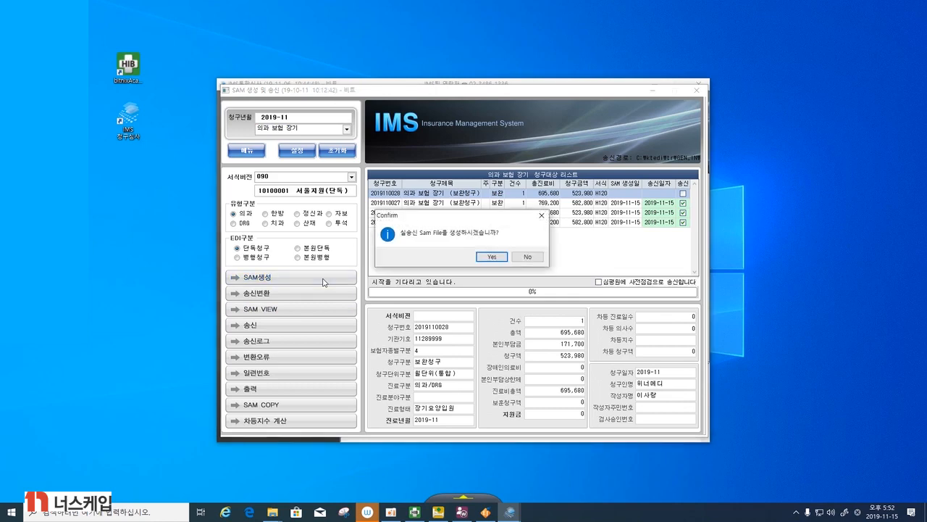
left_click(491, 257)
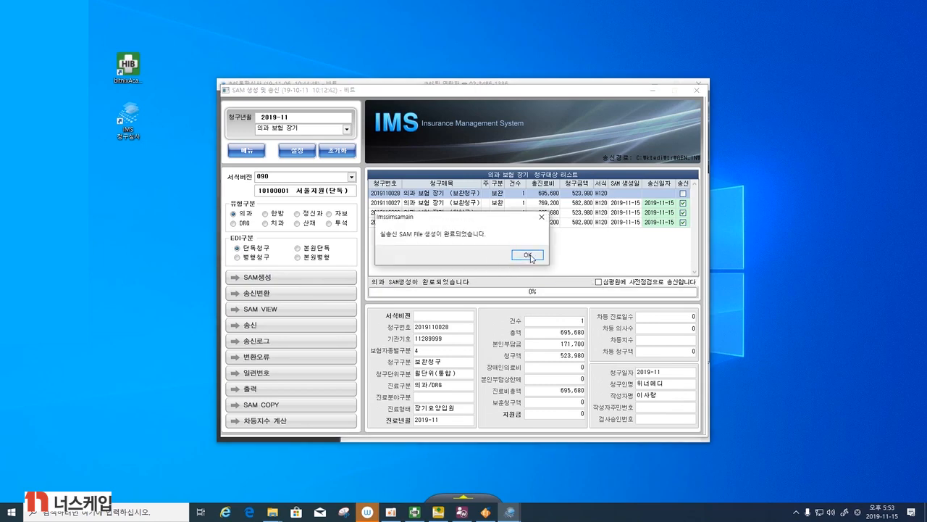
left_click(520, 256)
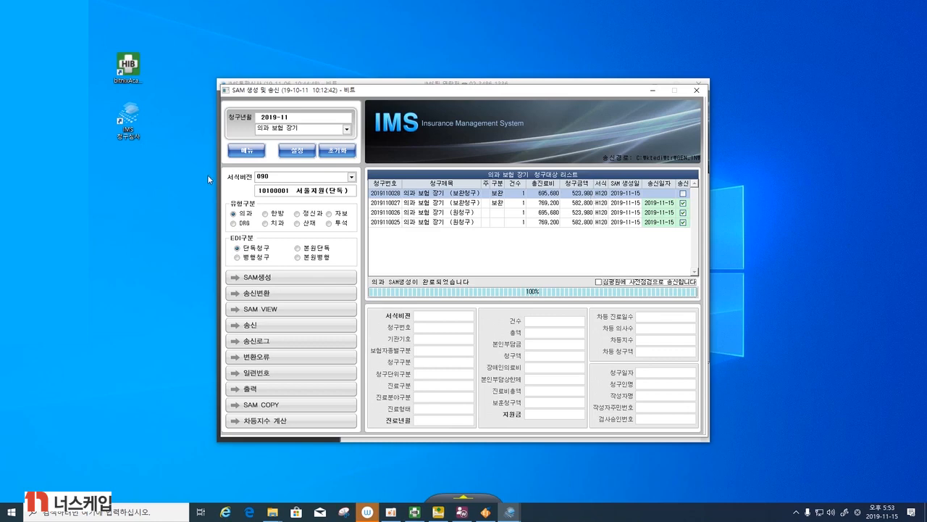
- Review the 보완청구 claim form in 청구서 조회, close it, and look at the 체크 options in the main window
left_click(236, 152)
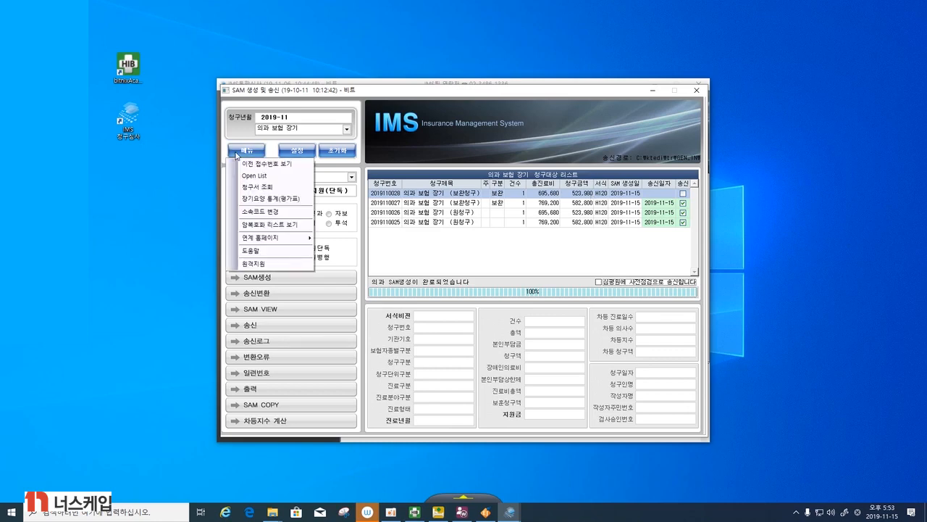
left_click(248, 190)
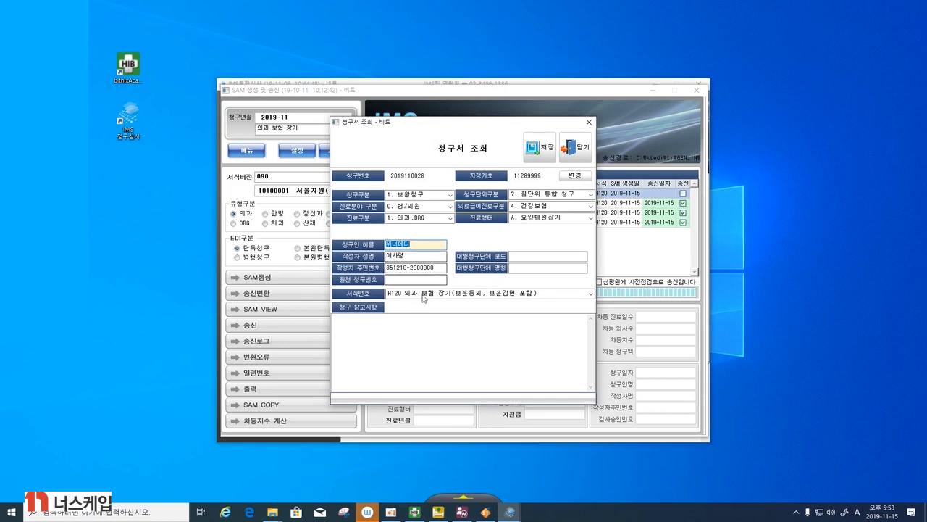
left_click(576, 152)
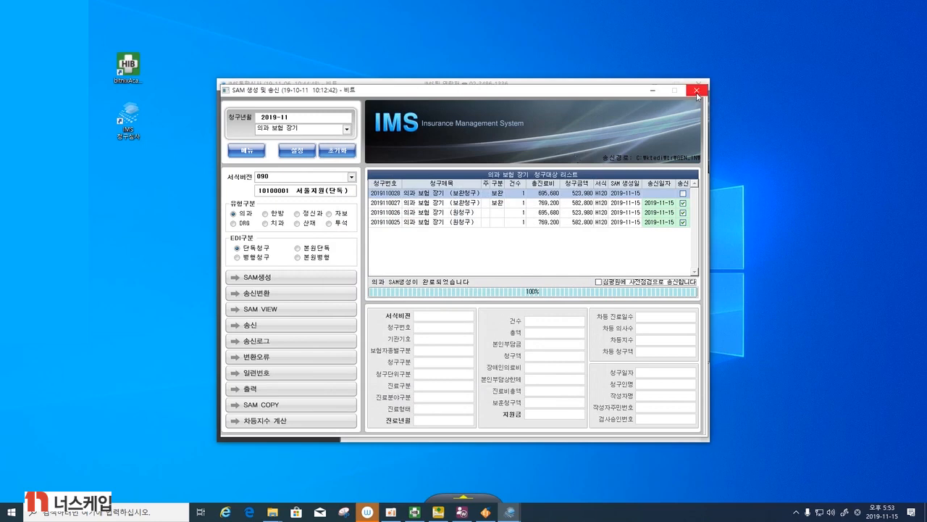
left_click(696, 92)
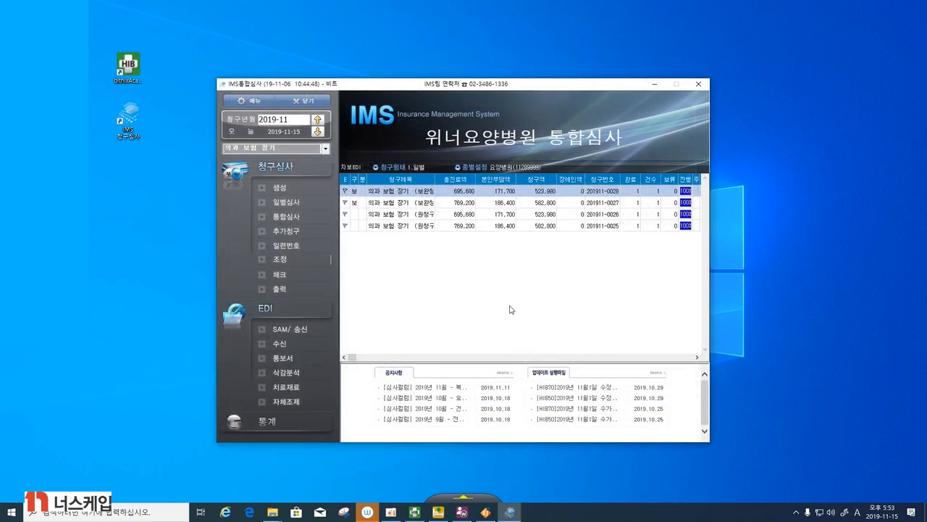
left_click(322, 279)
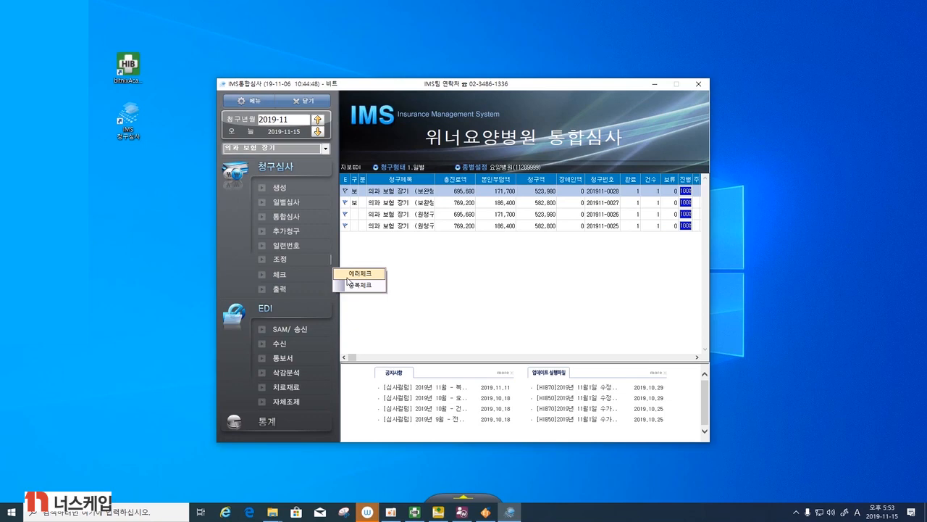
- Reopen SAM 생성 및 송신 and try 송신변환 on the newest 보완청구 claim with 심평원 사전점검 sending on
left_click(304, 334)
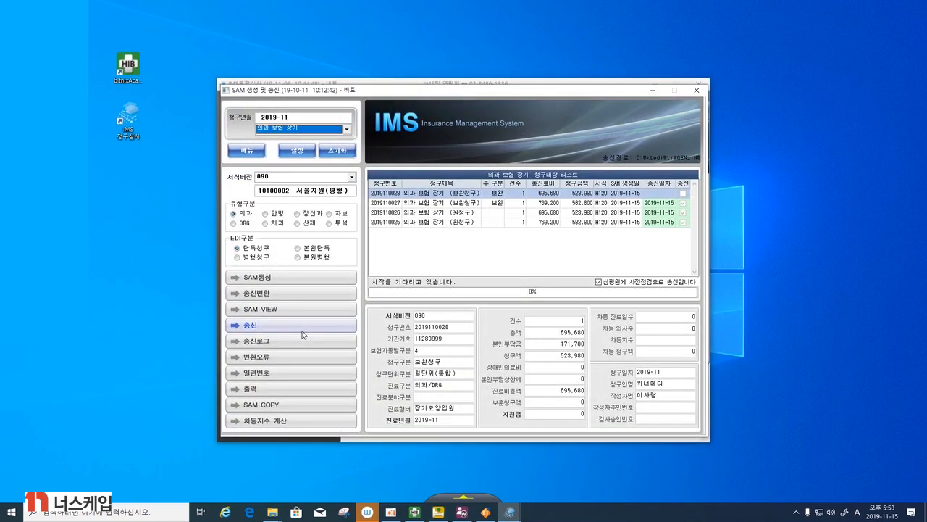
left_click(265, 298)
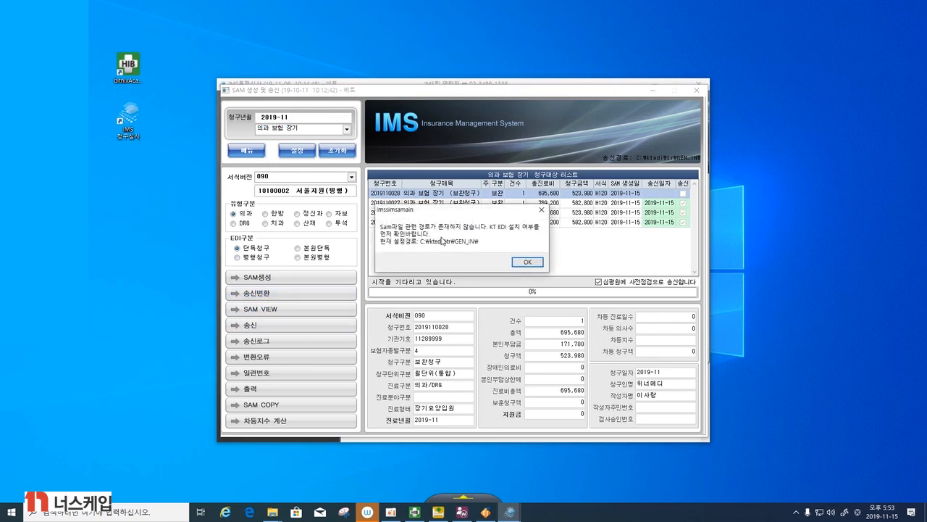
left_click(527, 262)
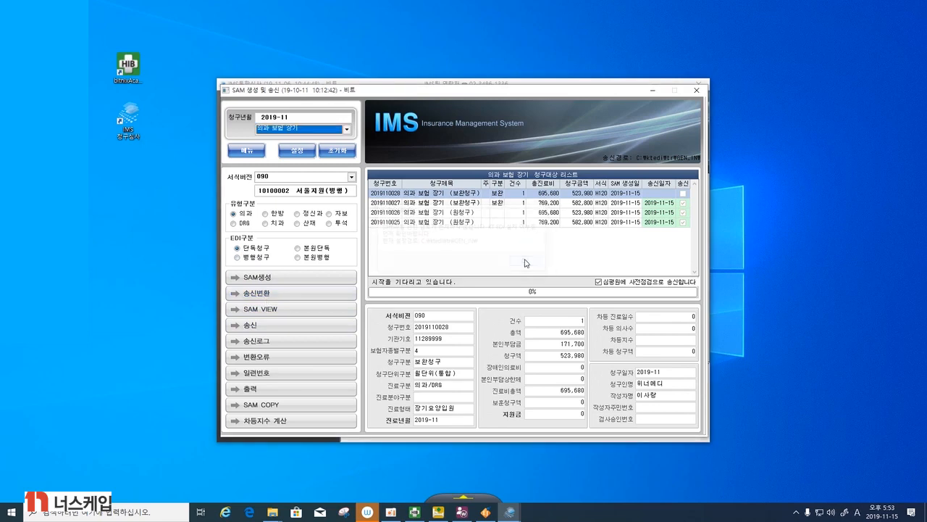
- Turn off 심평원 사전점검 sending and regenerate the 실송신 SAM file for the newest 보완청구 claim
left_click(599, 283)
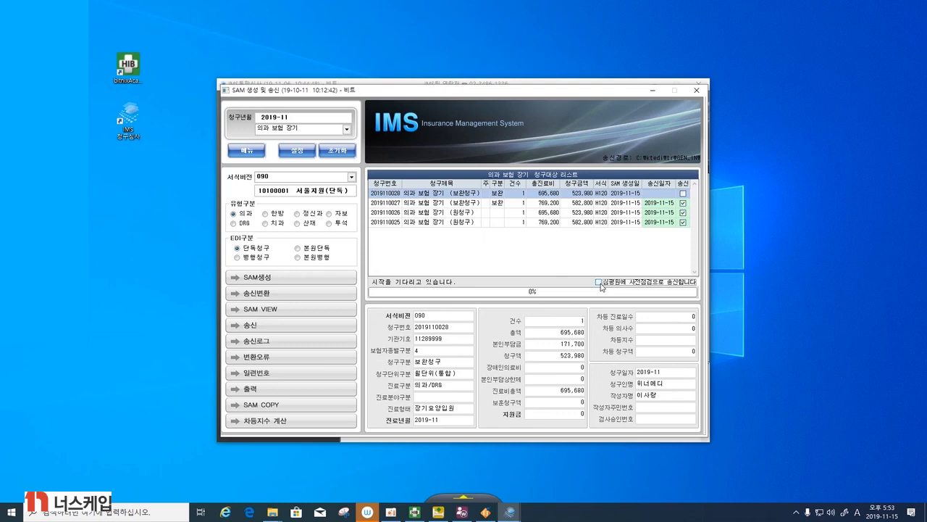
left_click(304, 283)
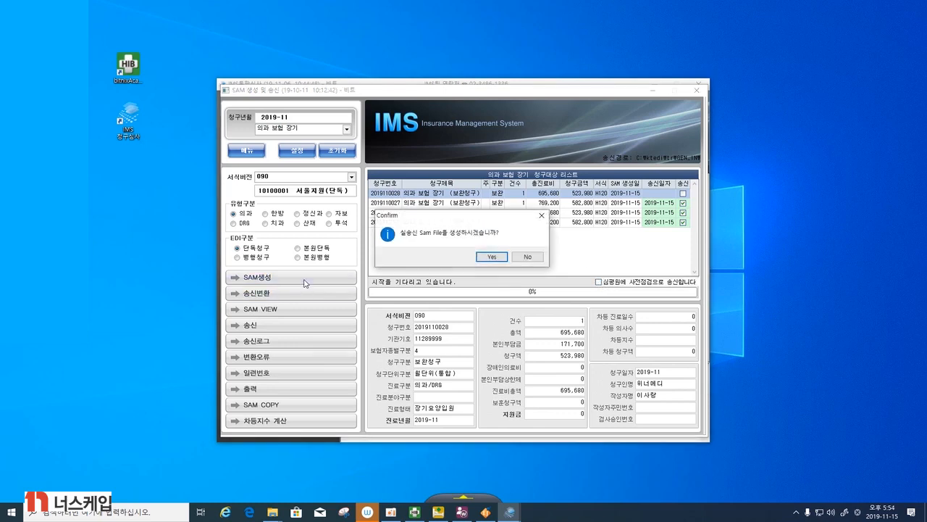
left_click(493, 264)
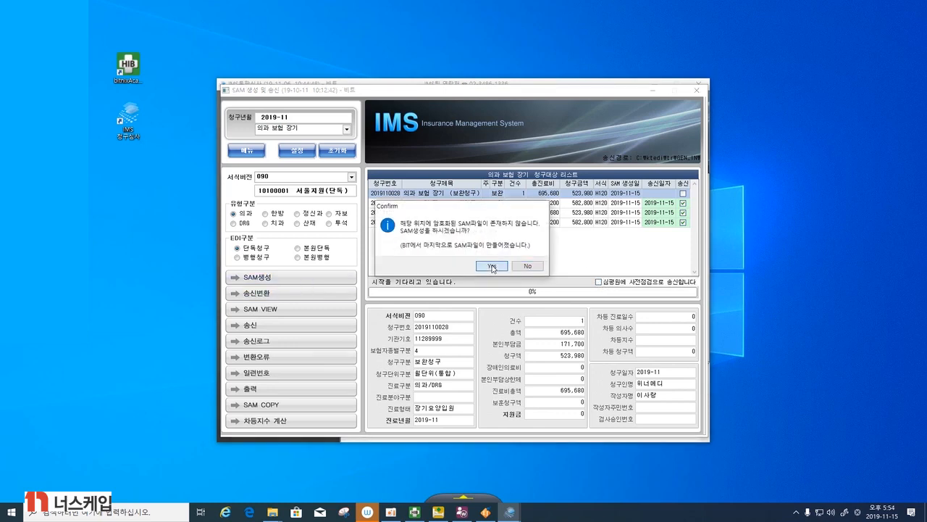
left_click(493, 265)
left_click(438, 273)
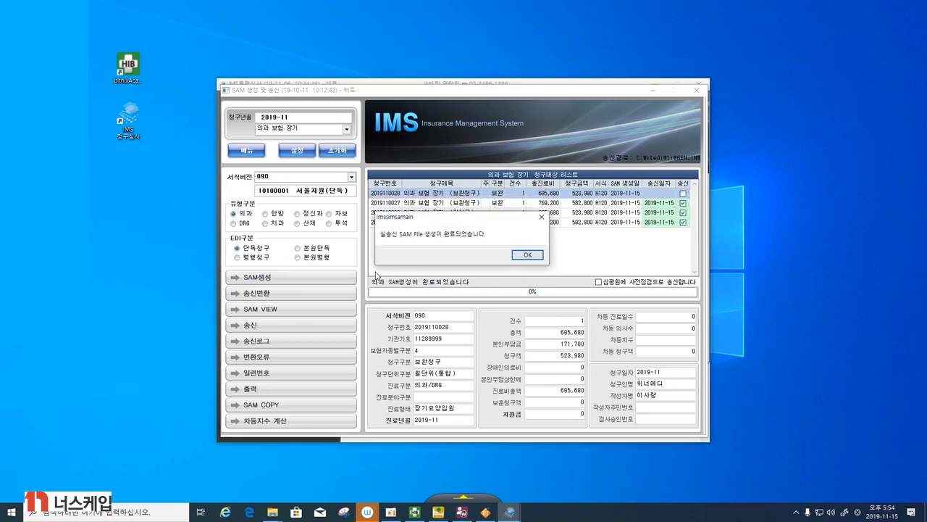
left_click(523, 255)
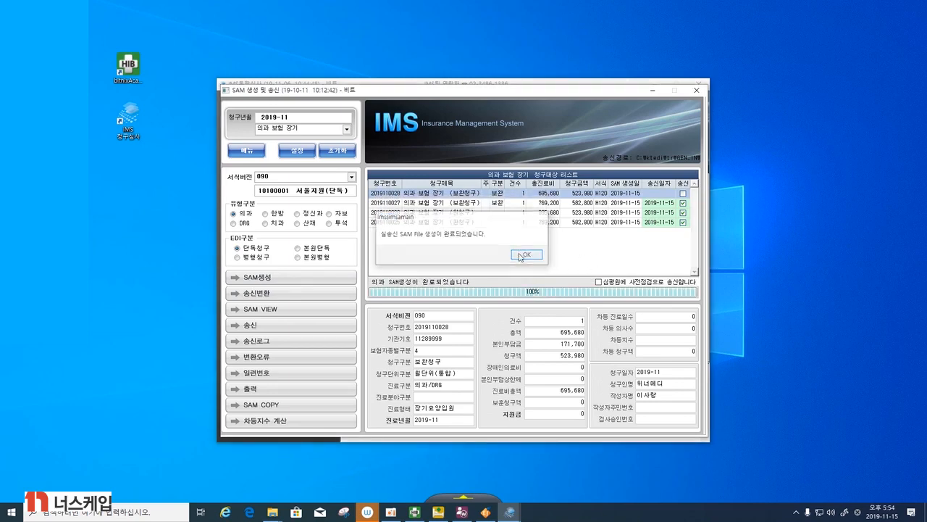
- Try 송신변환 on the regenerated SAM file and mark the newest 보완청구 claim as 송신
left_click(331, 296)
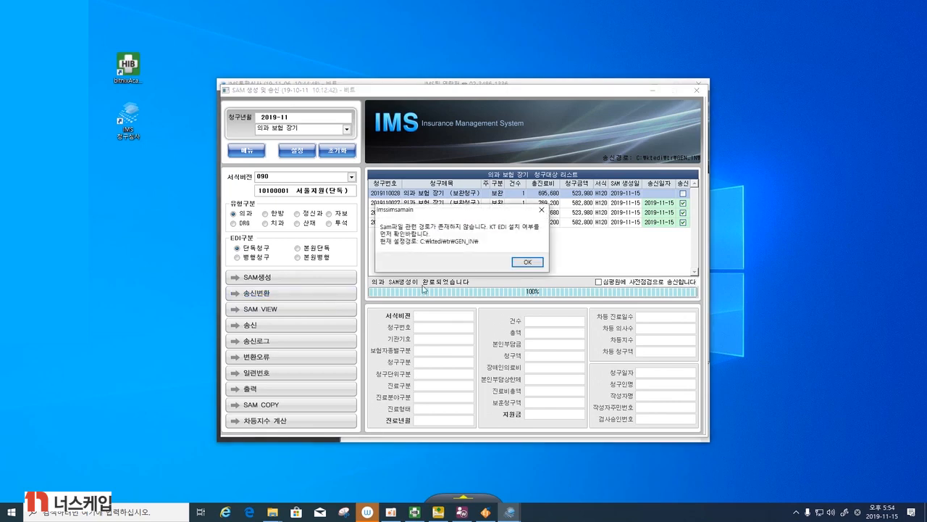
left_click(534, 263)
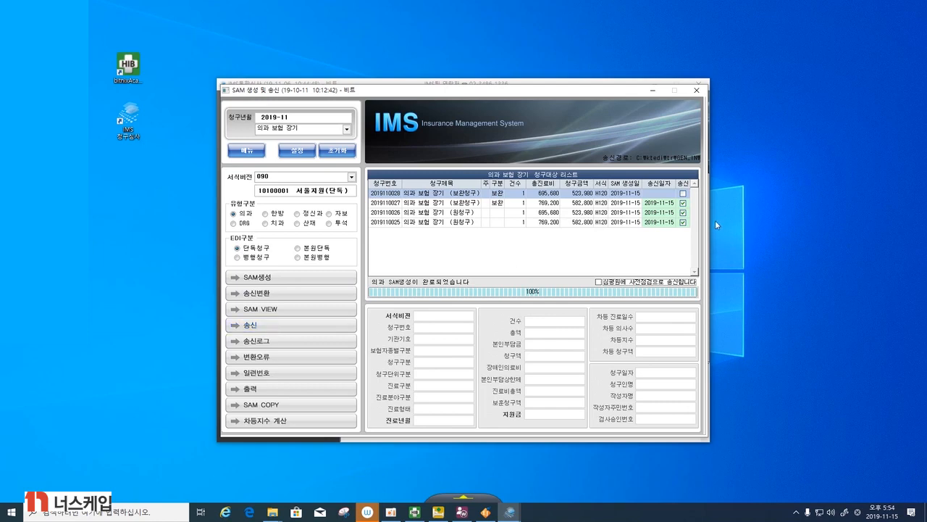
left_click(683, 193)
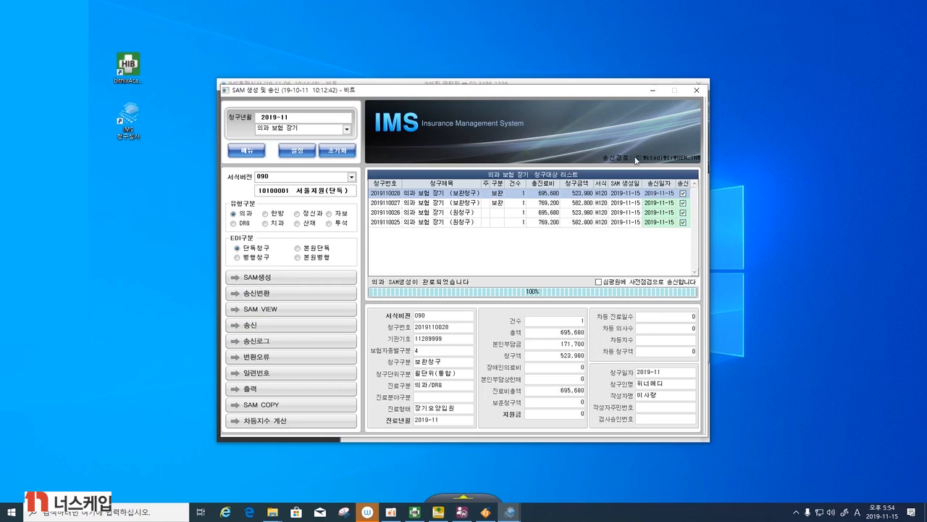